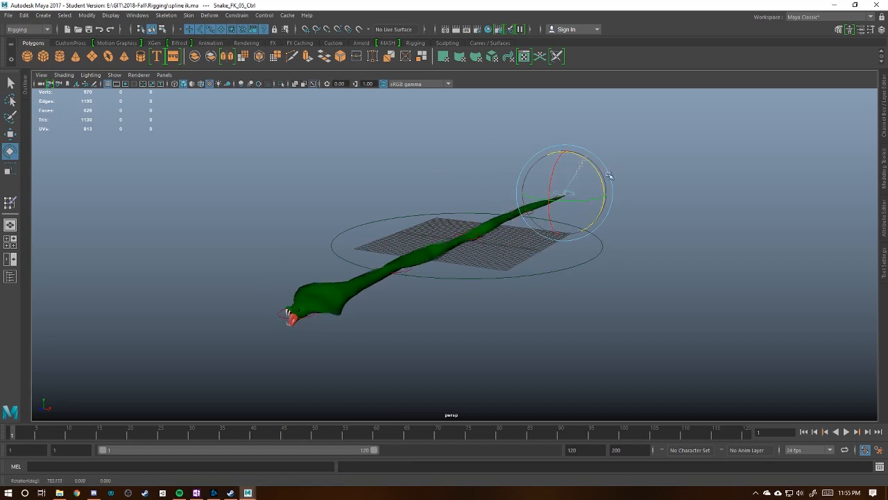
Undo the rotation of the snake's tail control Snake_FK_05_Ctrl.
alt+drag(468, 245, 512, 254)
key(ctrl+z)
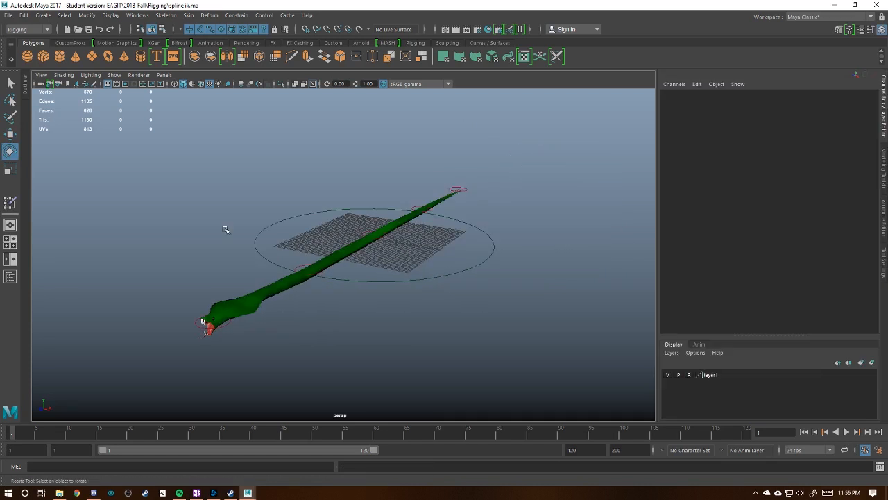
Open the Outliner, expand the Snek group's Deformers, and select Skek_IK_Handle.
drag(443, 158, 515, 212)
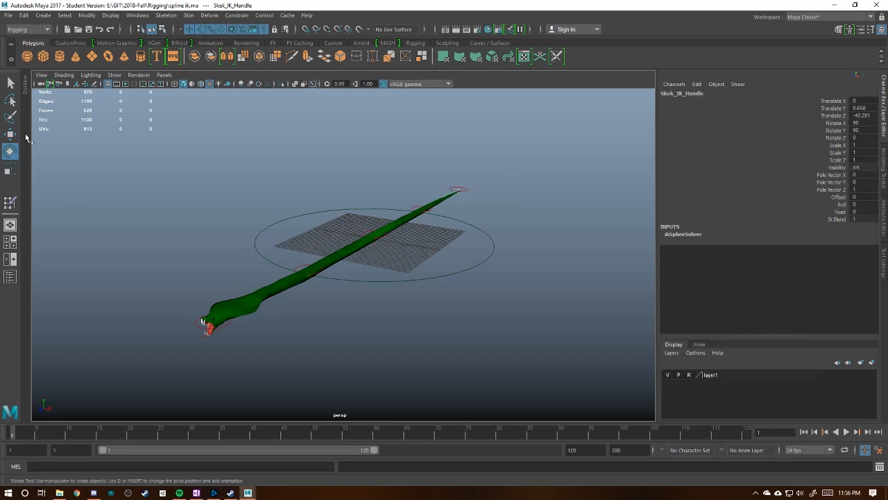
click(11, 276)
click(34, 169)
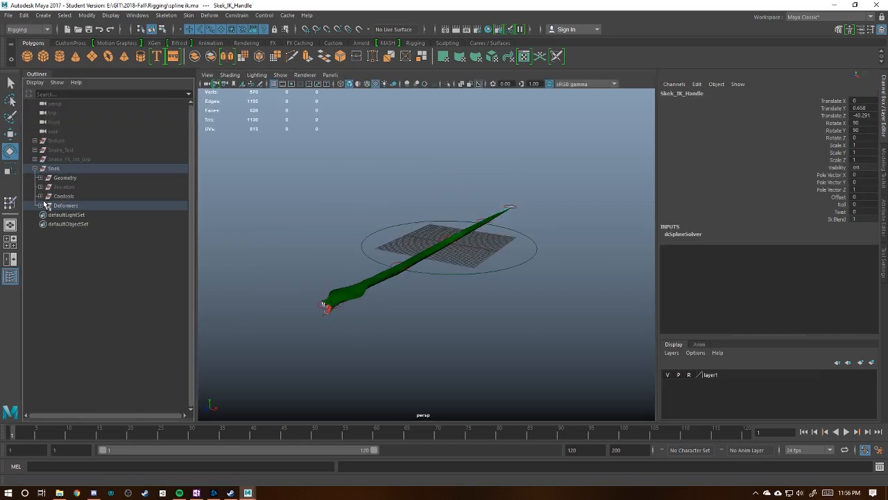
click(39, 205)
click(66, 215)
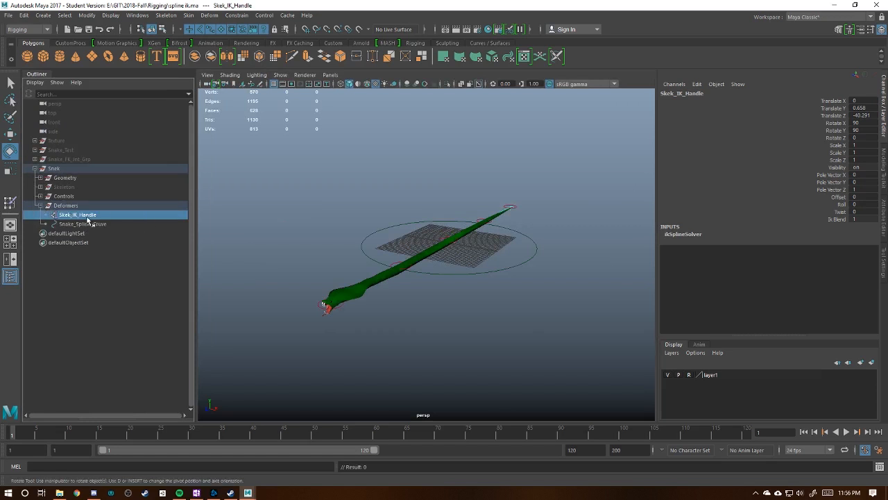
scroll(305, 229, up, 4)
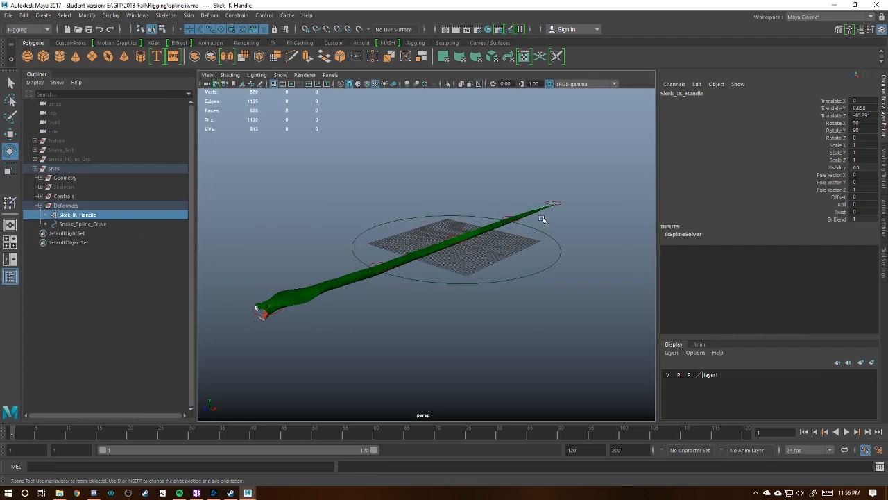
Try Twist values of 360 and 500 on Skek_IK_Handle and undo the changes.
click(865, 211)
key(Return)
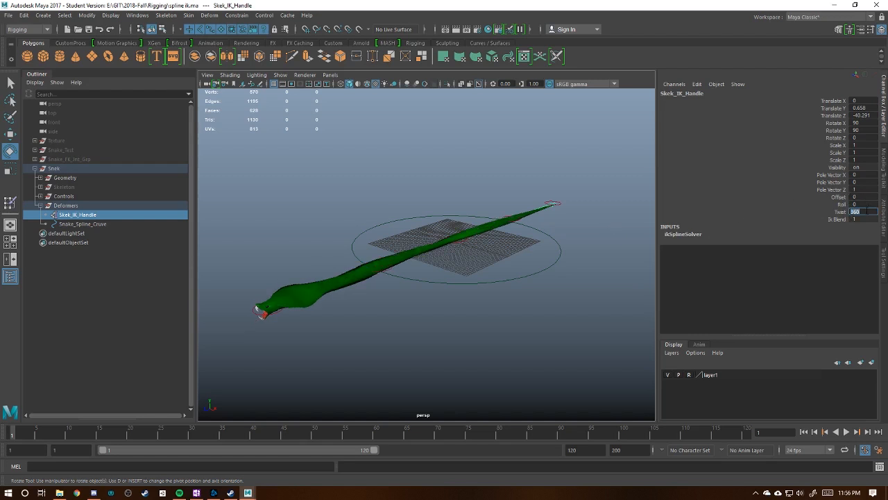
key(Return)
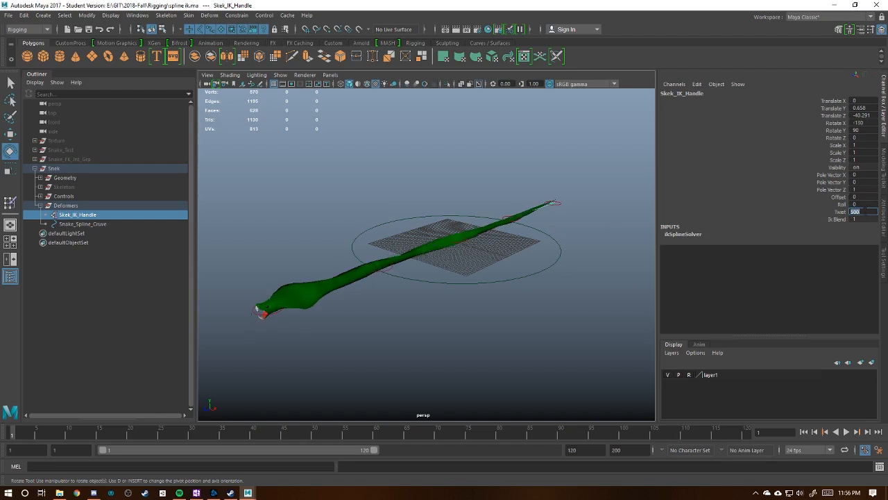
drag(583, 229, 537, 243)
drag(453, 220, 469, 219)
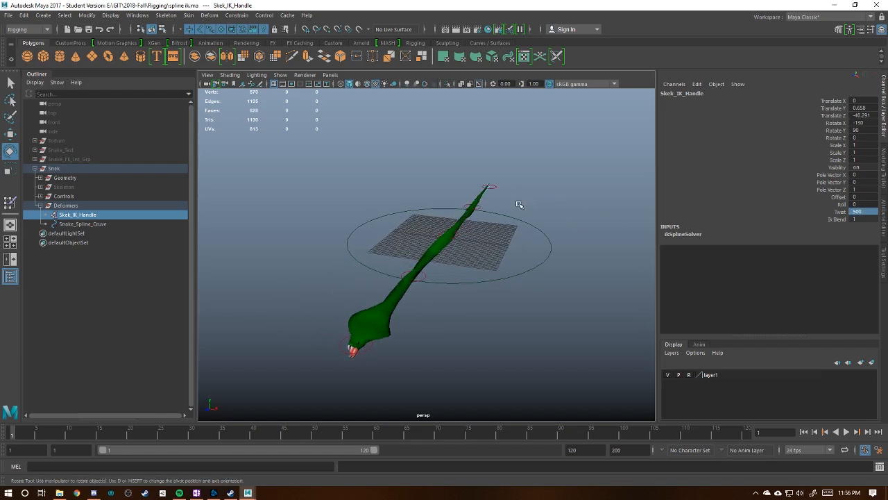
key(ctrl+z)
key(ctrl+z)
key(ctrl+z)
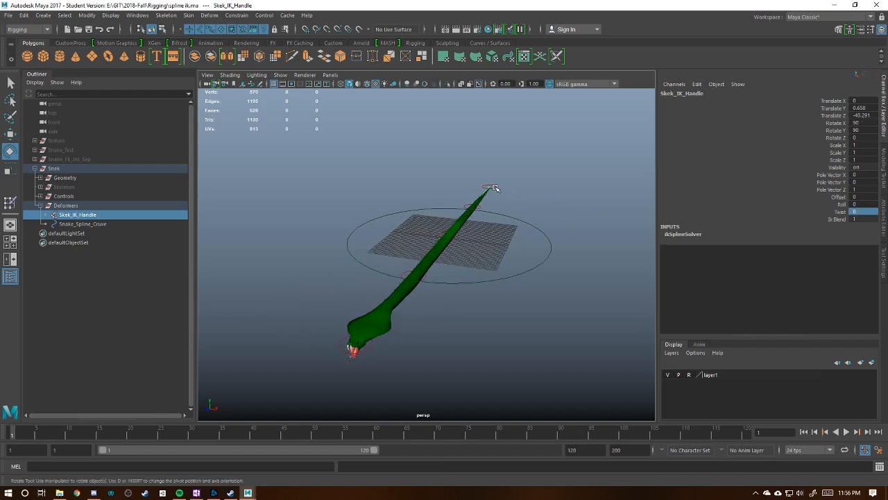
Try rotating the snake's tail control Snake_FK_05_Ctrl about its X axis and undo the rotation.
click(490, 188)
drag(502, 181, 539, 214)
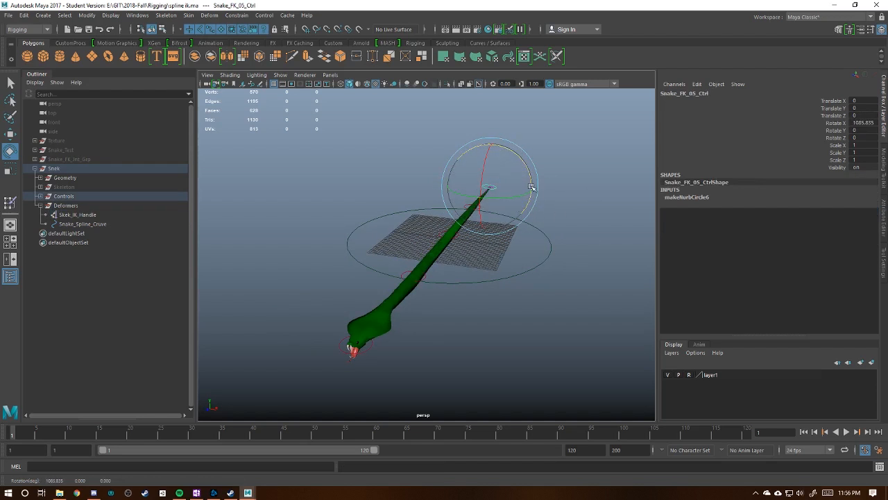
key(ctrl+z)
alt+drag(573, 186, 567, 200)
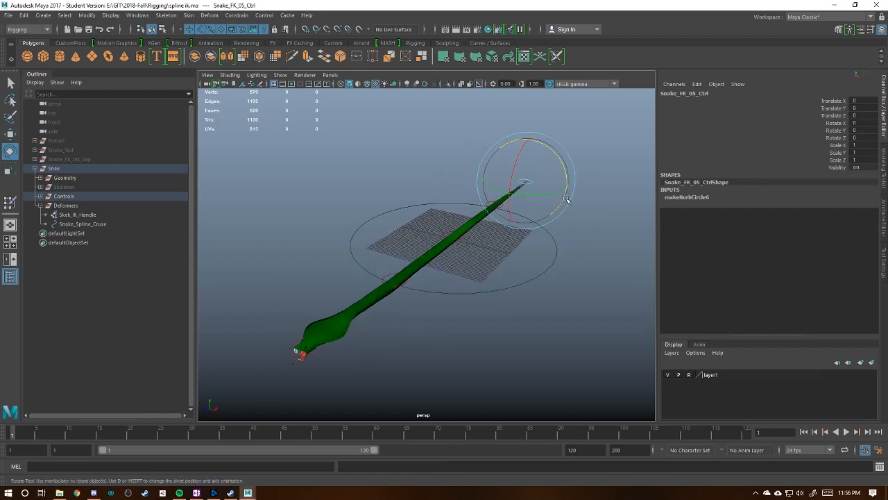
Enable the Advanced Twist Controls in the IK solver attributes of Skek_IK_Handle.
click(80, 215)
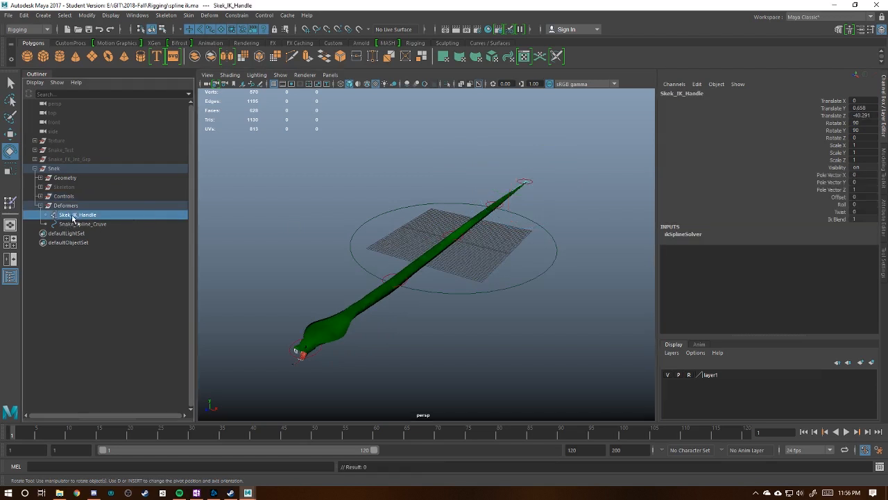
click(884, 217)
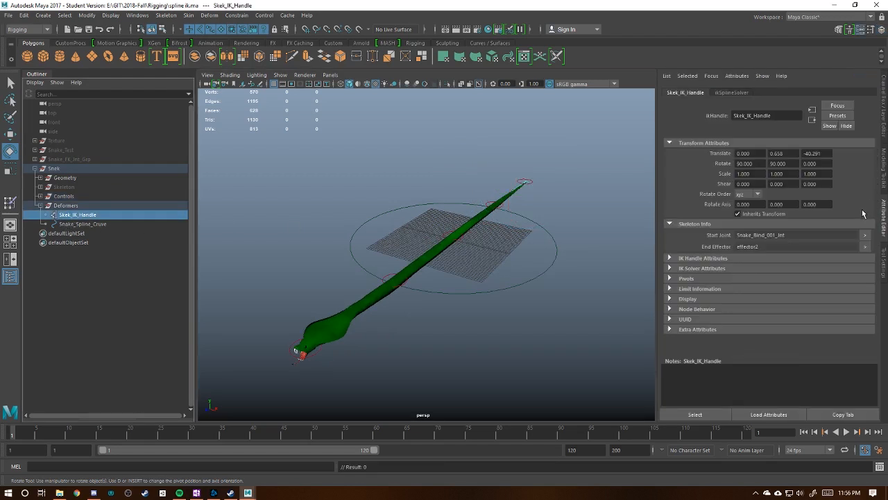
click(671, 268)
scroll(694, 274, down, 3)
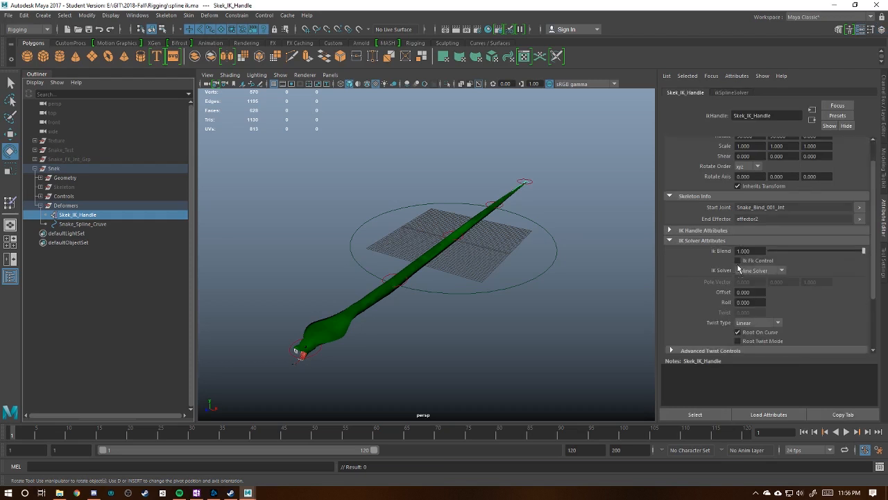
click(708, 276)
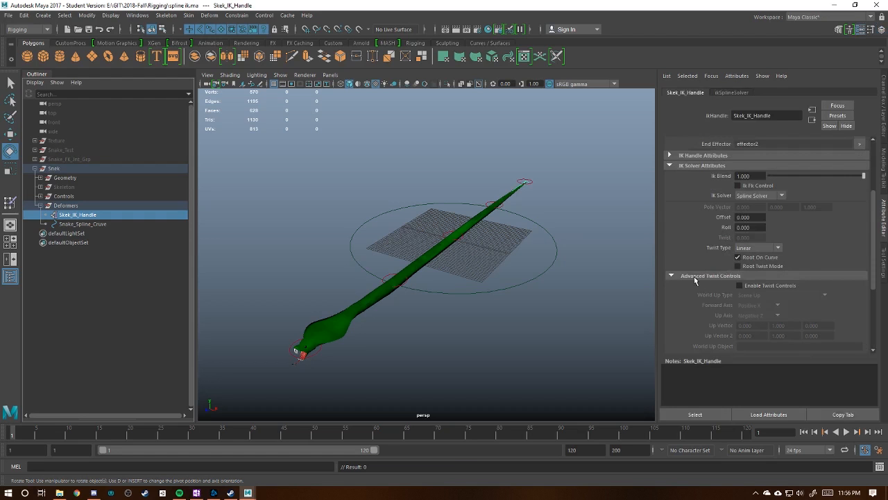
scroll(695, 279, down, 2)
click(740, 230)
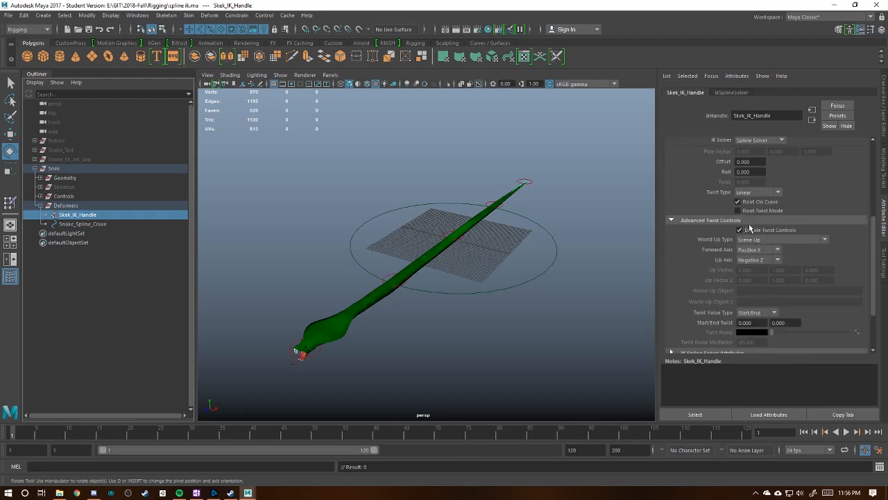
Set the IK handle's Twist Value Type to Total and inspect the snake from several angles.
scroll(730, 266, down, 1)
click(754, 286)
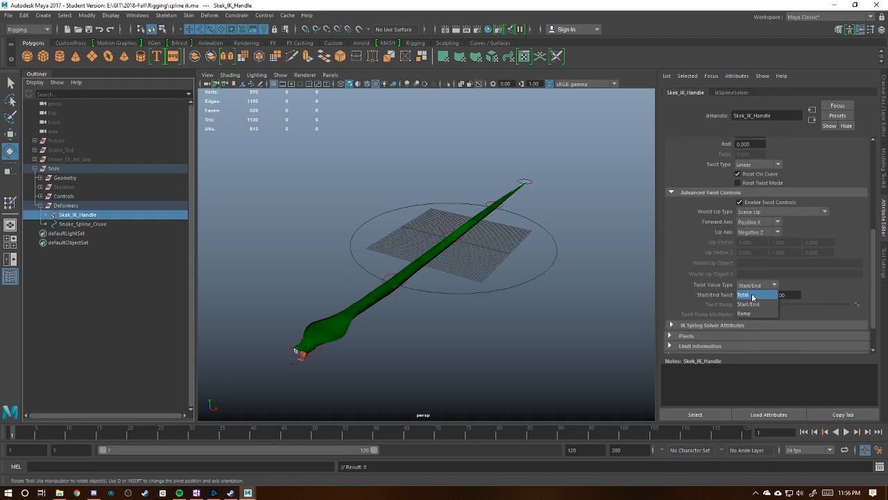
click(753, 297)
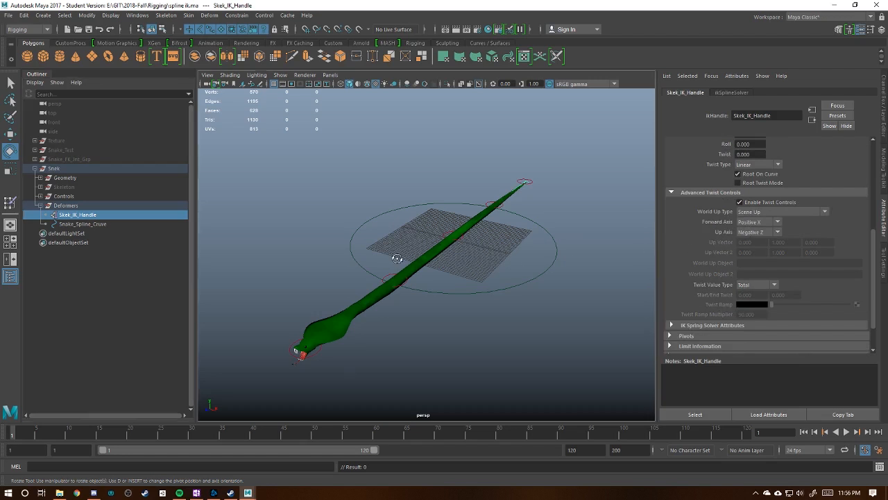
alt+drag(398, 257, 478, 261)
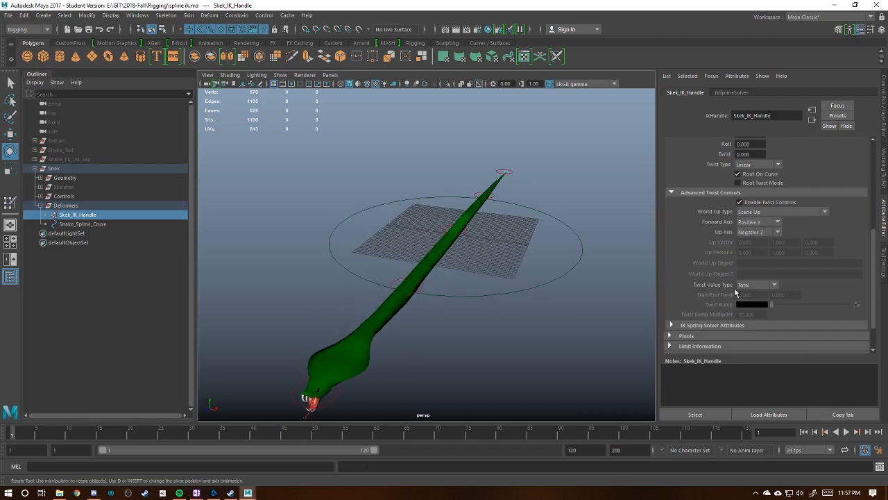
alt+drag(517, 282, 555, 270)
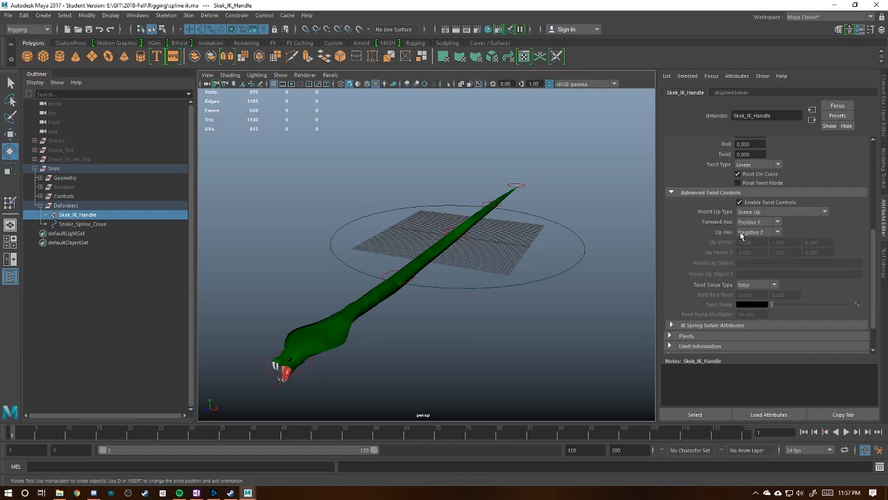
mouse_move(500, 264)
alt+mouse_down()
mouse_move(464, 270)
mouse_move(503, 260)
alt+mouse_up()
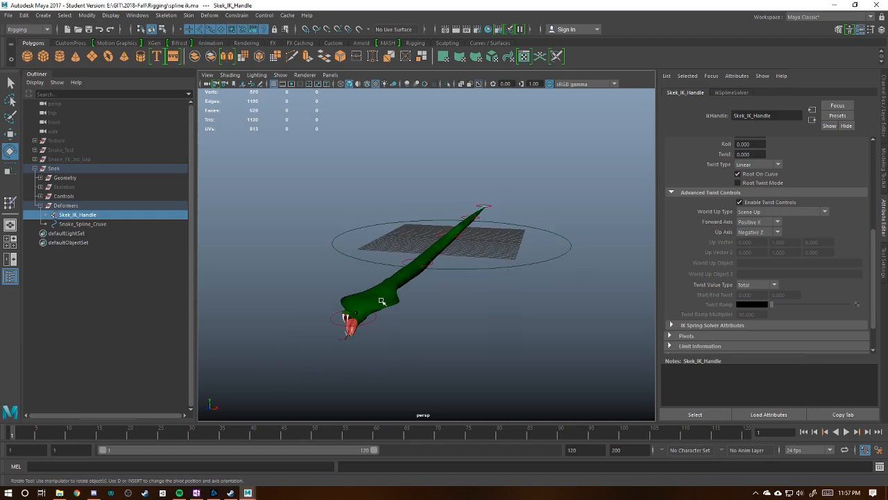
Unhide the Skeleton group inside the Snek hierarchy.
click(39, 178)
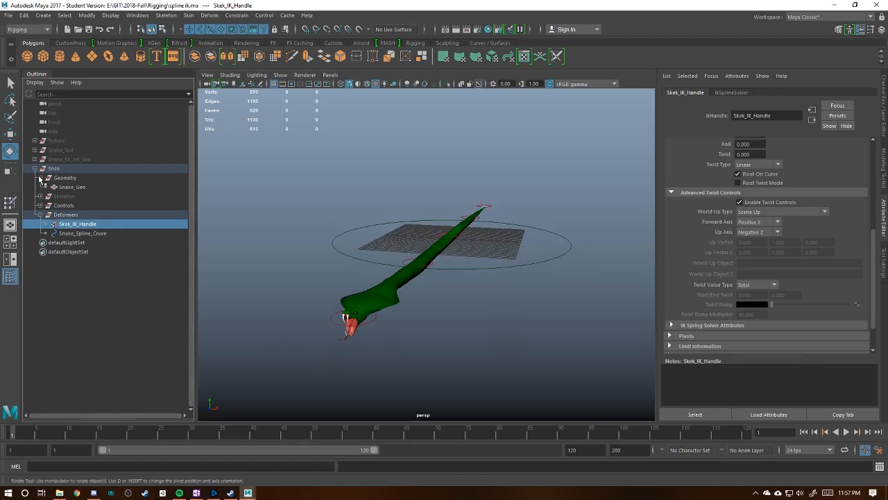
click(40, 178)
click(59, 187)
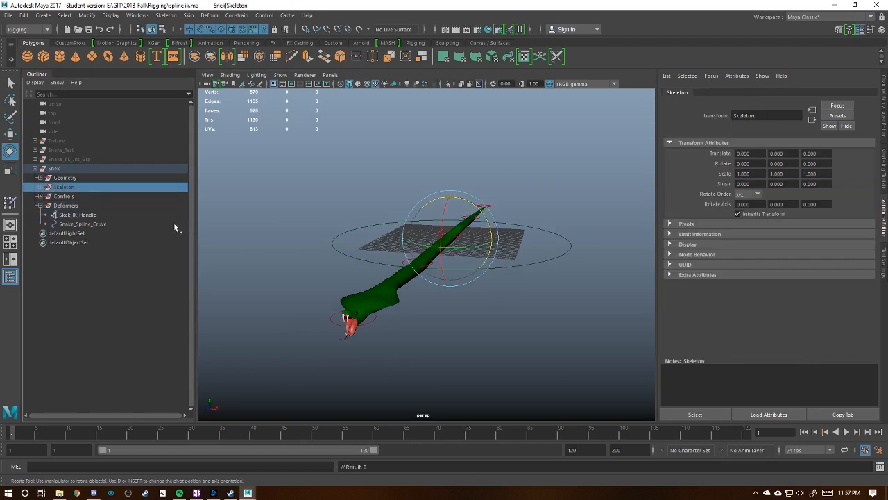
key(q)
Select the second bind joint behind the snake's head with the Move tool and examine its axis orientation.
click(366, 310)
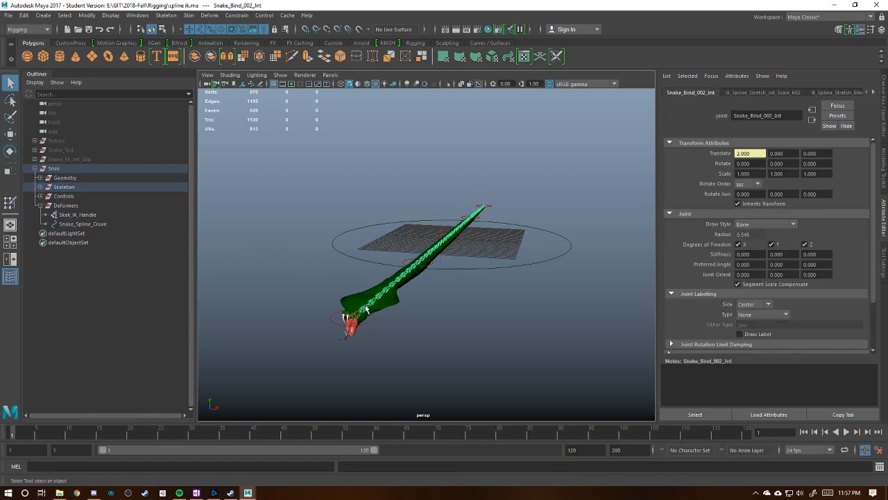
key(w)
scroll(444, 303, up, 5)
drag(293, 242, 259, 231)
alt+middle_drag(289, 296, 335, 242)
alt+right_drag(335, 243, 373, 263)
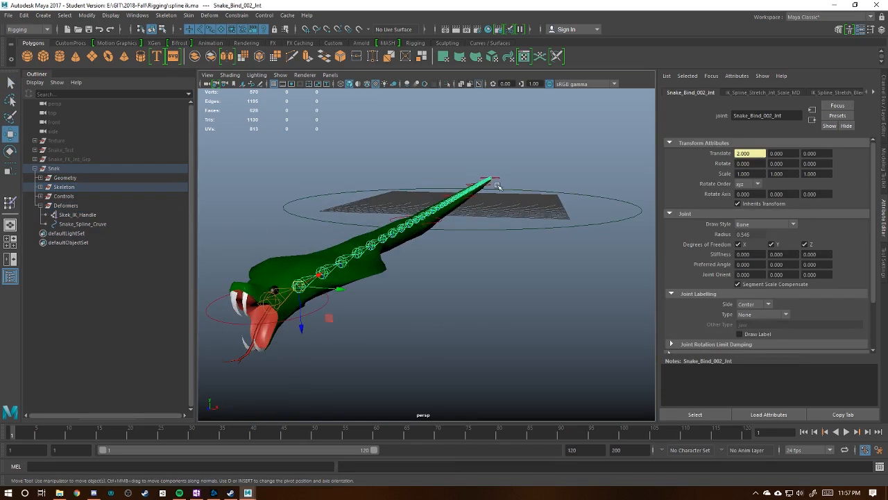
click(78, 215)
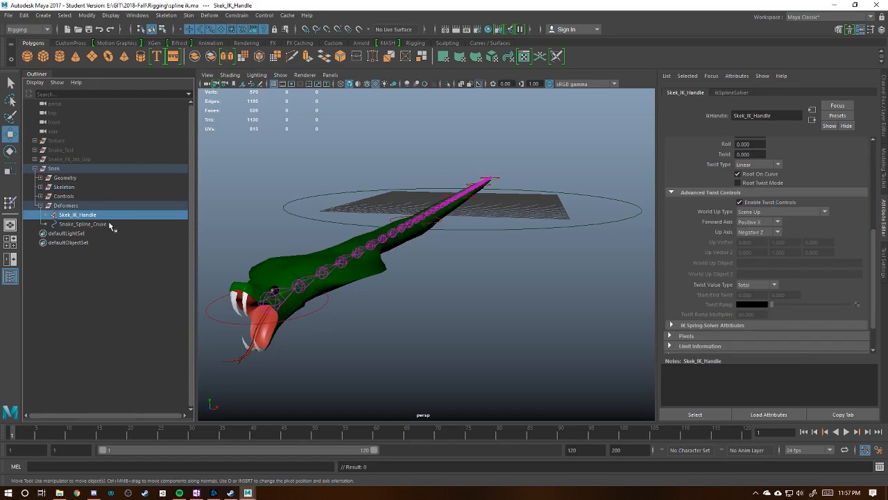
click(305, 291)
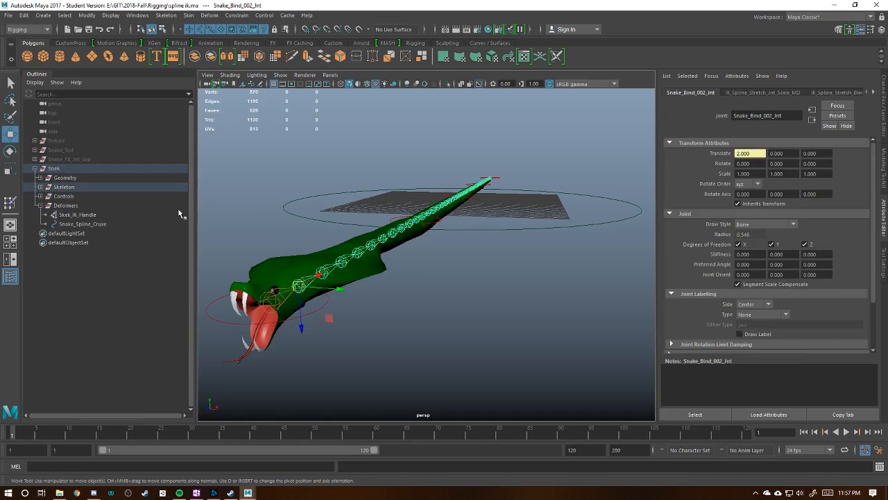
Try Positive Y as the Up Axis of Skek_IK_Handle and check how the snake is oriented.
click(78, 214)
click(760, 232)
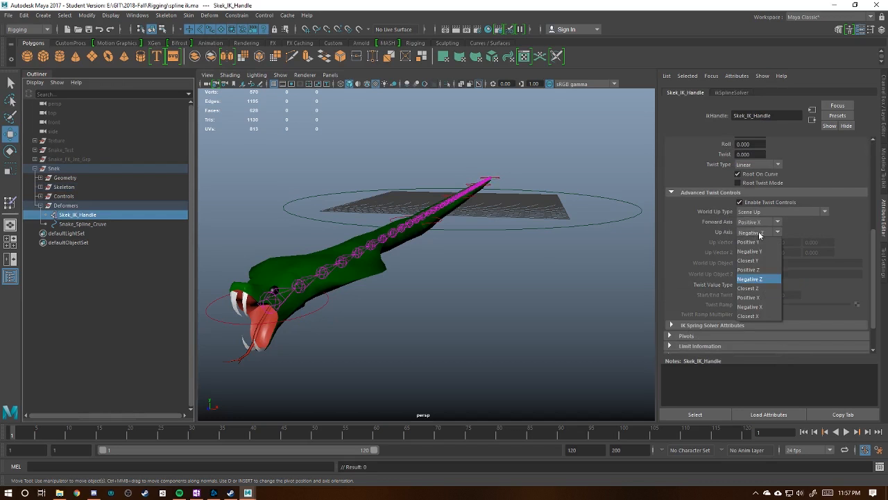
click(758, 241)
alt+drag(511, 262, 453, 255)
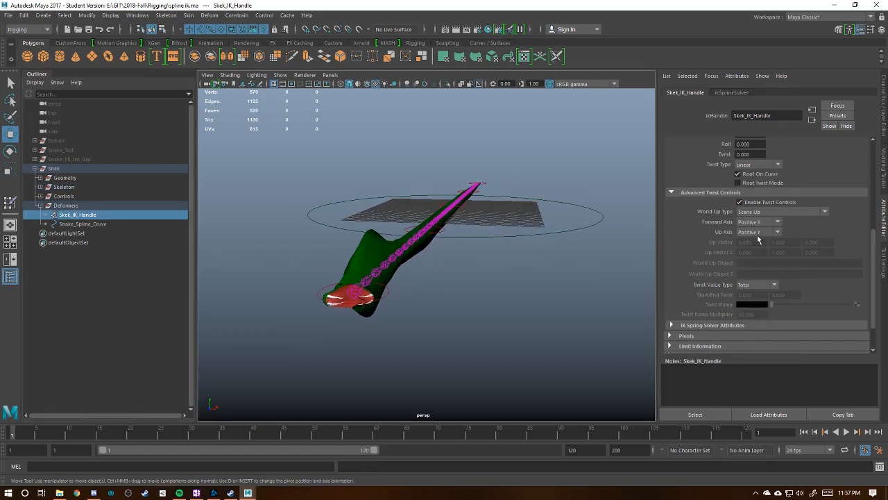
Set the Up Axis of Skek_IK_Handle to Negative Z and inspect the snake's orientation.
click(756, 234)
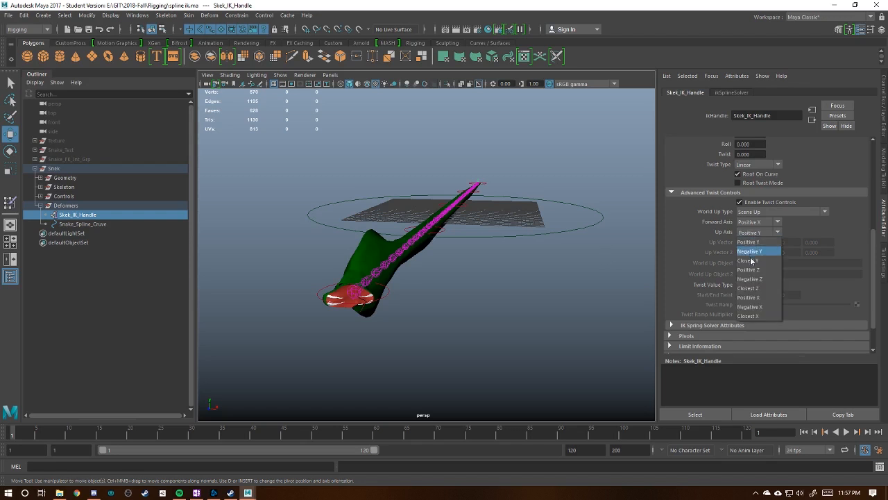
click(761, 279)
alt+drag(417, 272, 399, 309)
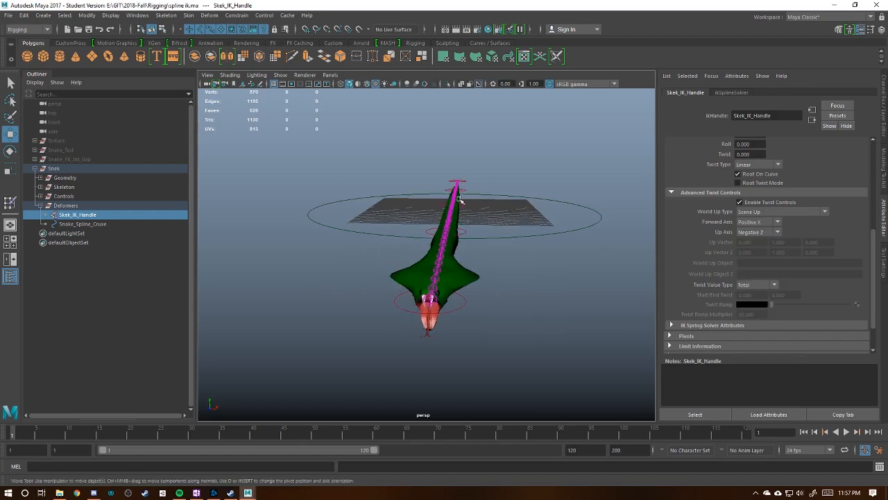
alt+drag(461, 201, 456, 240)
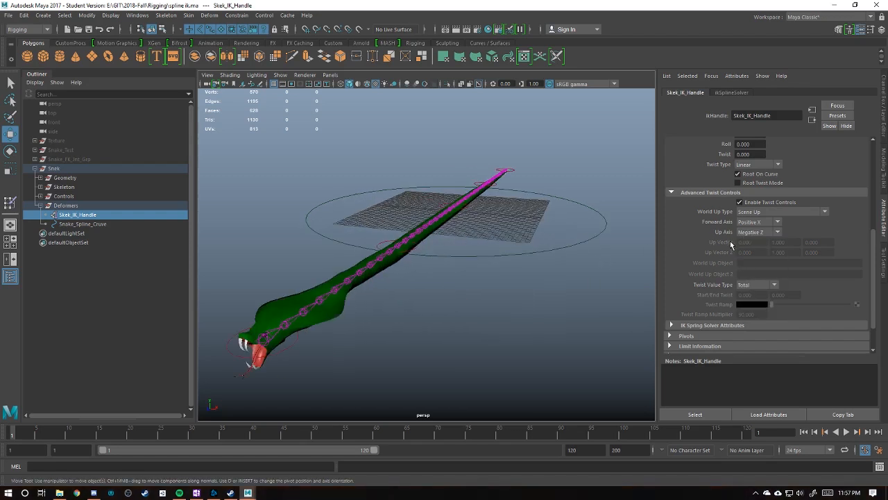
Set the Twist Value Type of Skek_IK_Handle to Start/End.
click(744, 285)
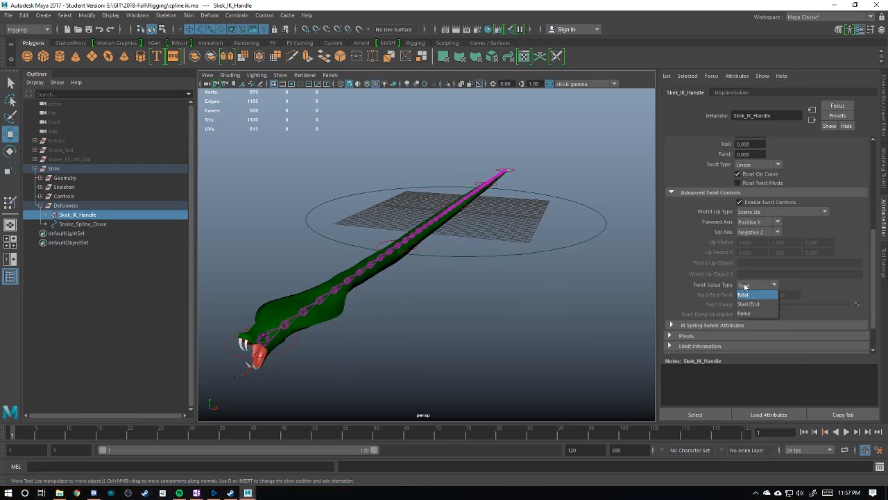
click(749, 304)
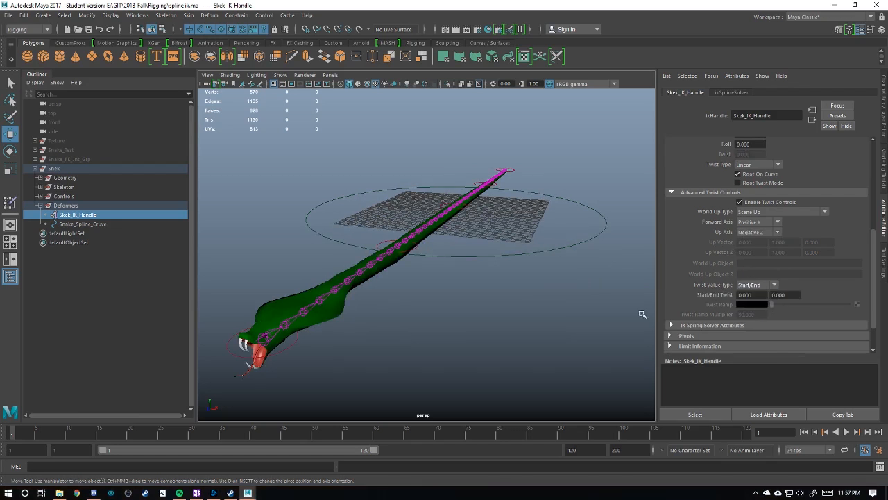
alt+drag(458, 303, 451, 303)
Try a start twist of 360 on Skek_IK_Handle and inspect the twisted snake body from several angles.
click(762, 295)
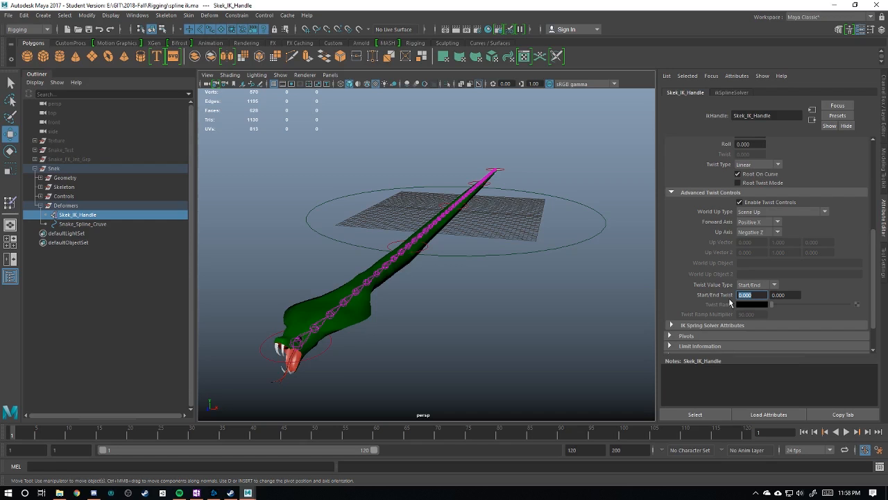
text(360)
key(Return)
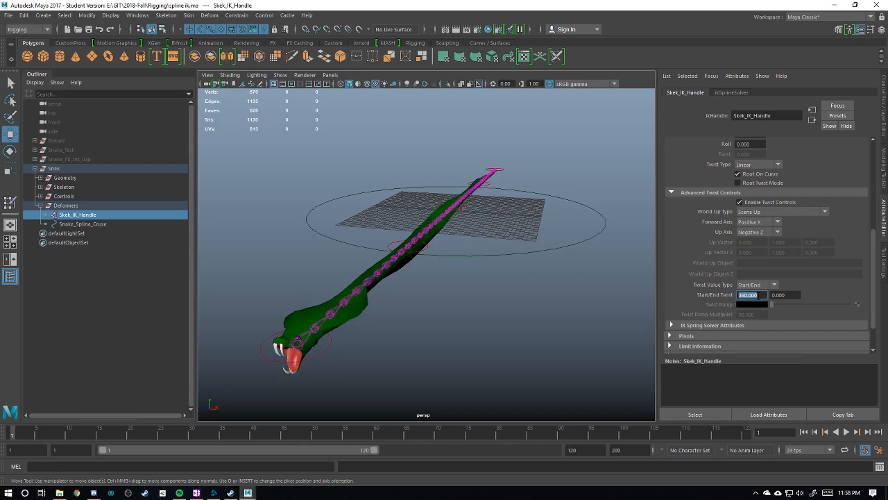
click(762, 296)
key(Tab)
click(762, 295)
alt+drag(338, 342, 361, 332)
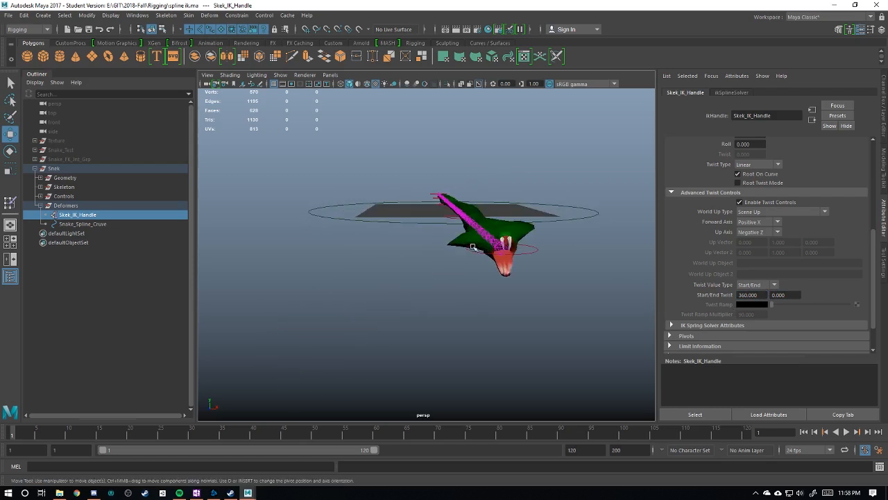
alt+drag(536, 281, 529, 282)
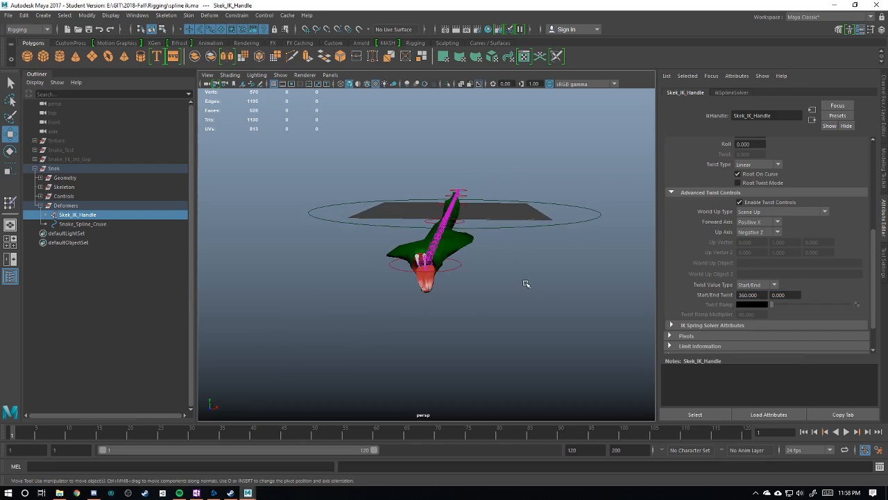
alt+drag(526, 283, 468, 297)
Try a start twist of 500 on Skek_IK_Handle, check the body, and reset the start twist to 0.
double_click(763, 295)
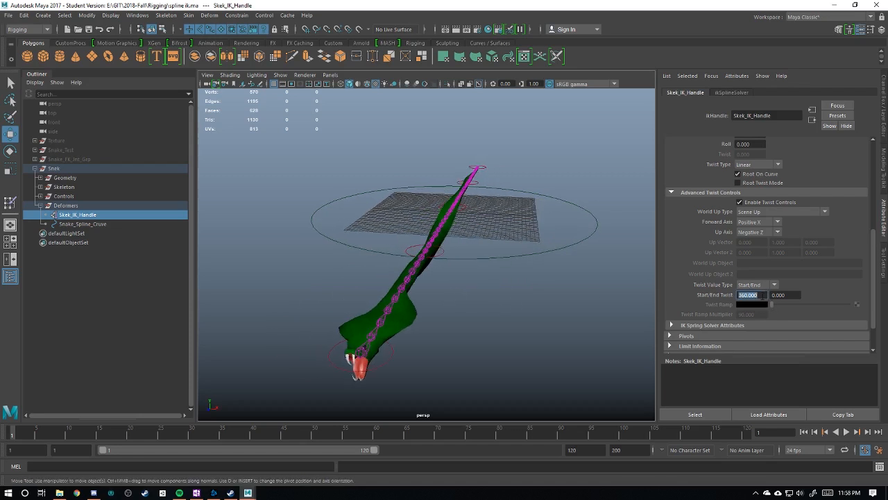
text(500)
key(Return)
alt+drag(354, 300, 365, 299)
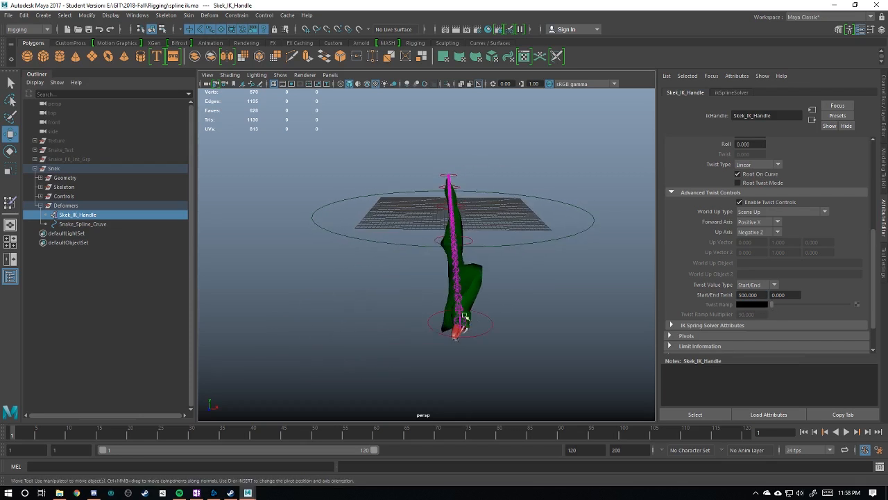
text(0)
key(Return)
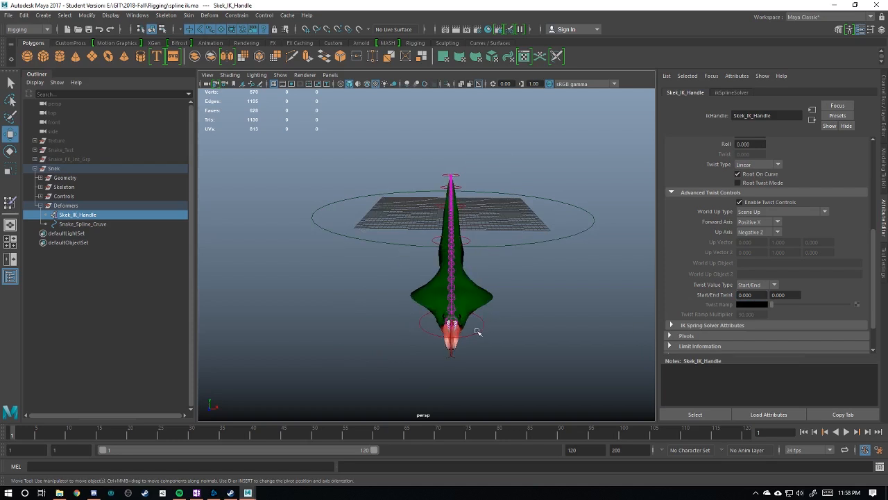
Activate the Rotate tool and open the Connection Editor with Skek_IK_Handle selected.
click(478, 329)
key(e)
alt+drag(474, 232, 511, 203)
click(89, 215)
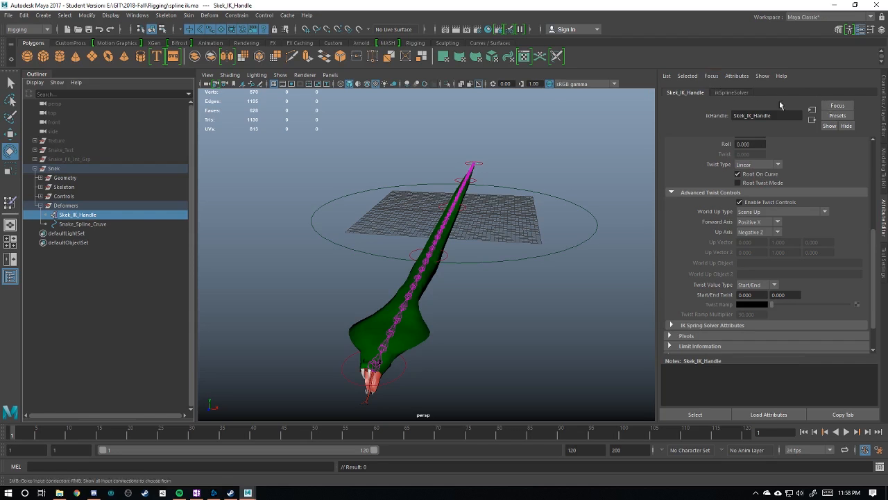
click(884, 101)
click(698, 84)
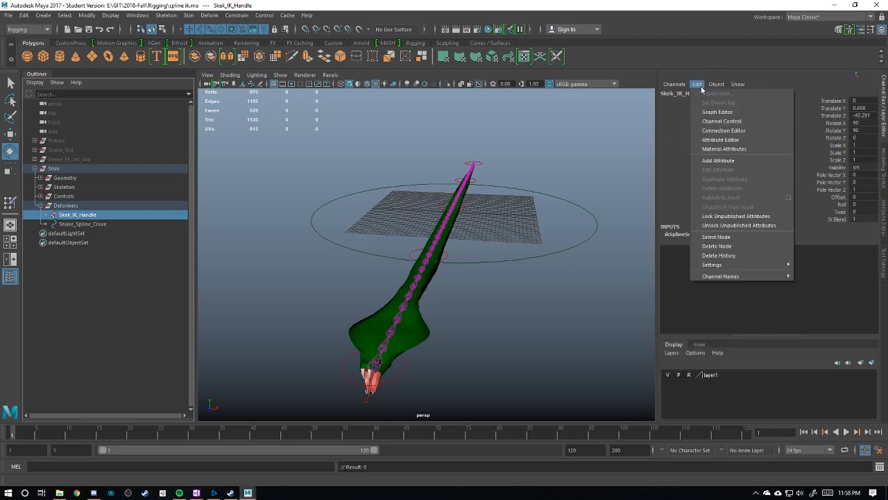
click(739, 131)
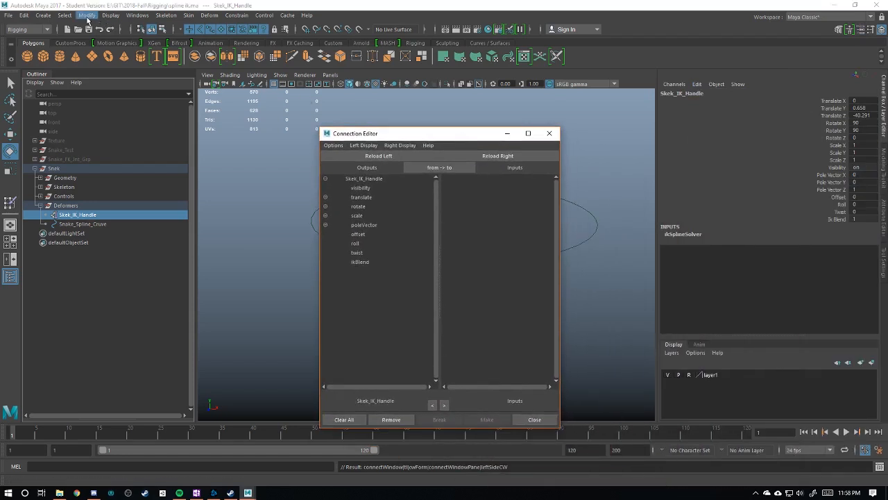
Load Skek_IK_Handle as the destination node in the Connection Editor and move the window off the snake.
click(135, 15)
mouse_move(163, 49)
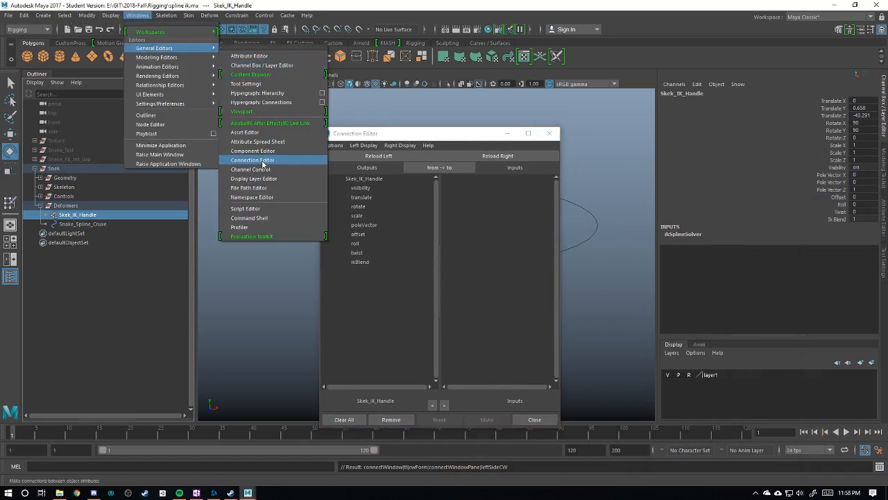
click(881, 212)
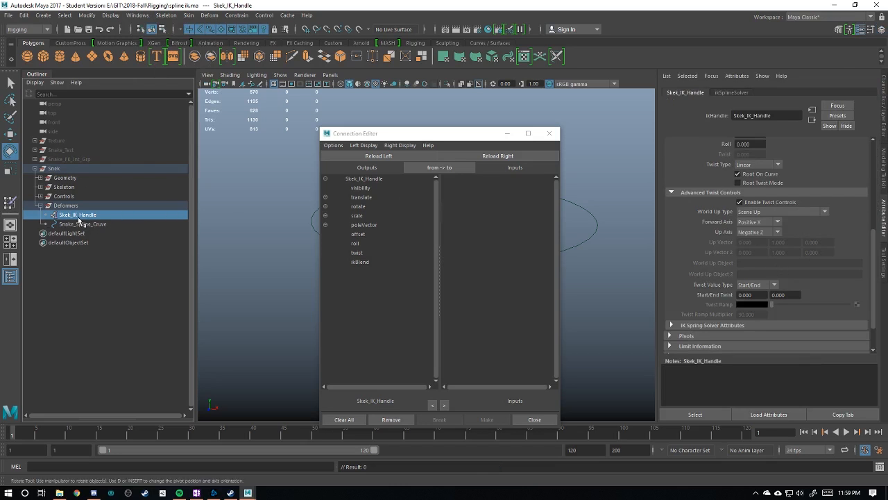
click(507, 156)
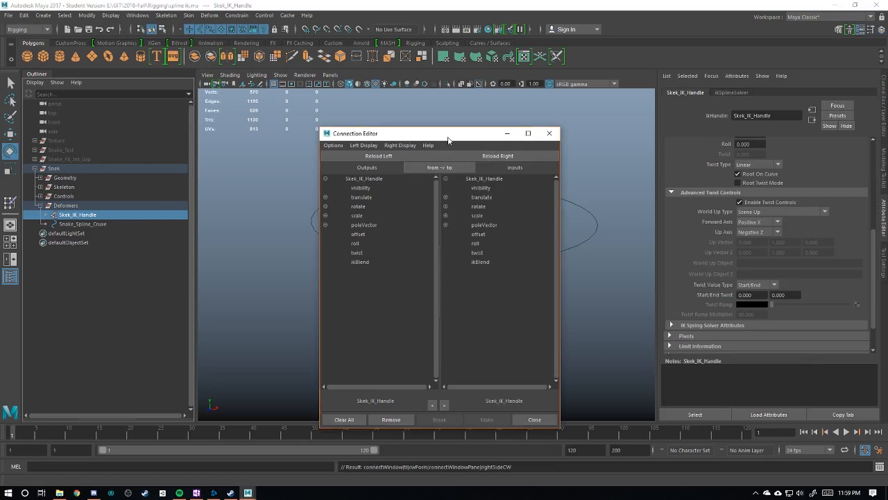
drag(449, 134, 704, 110)
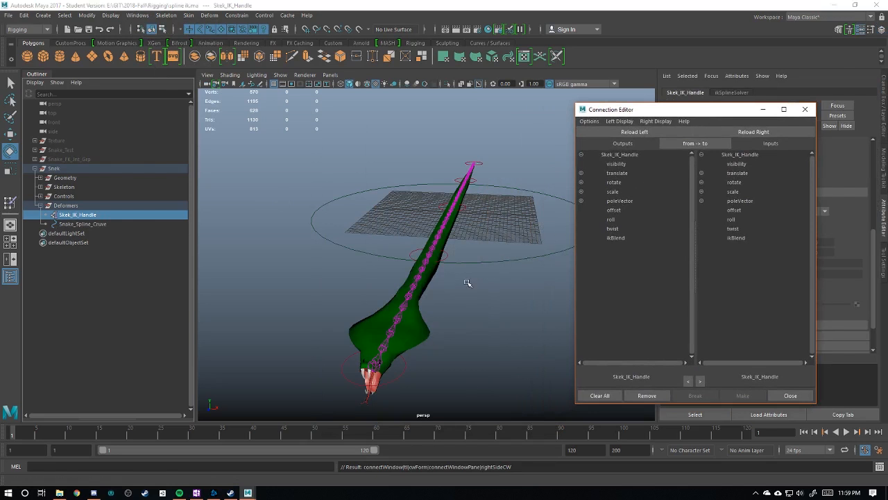
Load the snake's head control Snake_FK_01_Ctrl as the Connection Editor's source and expand its rotate attributes.
click(406, 378)
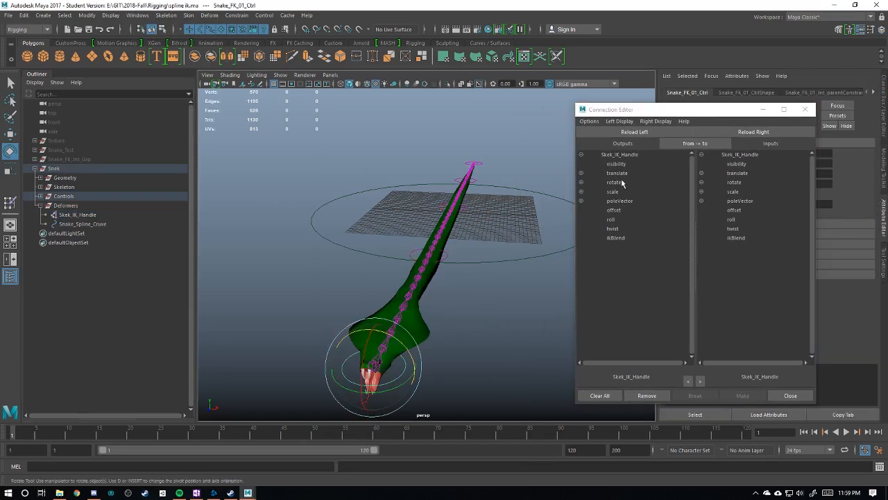
click(640, 133)
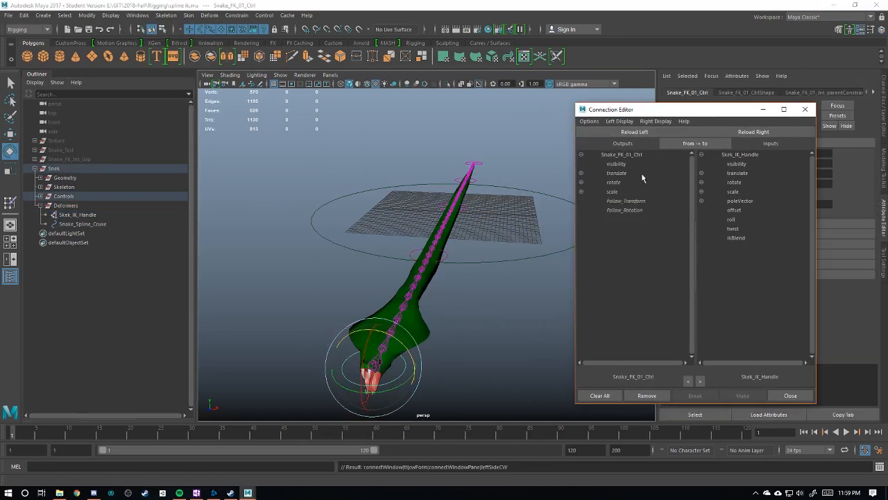
click(581, 183)
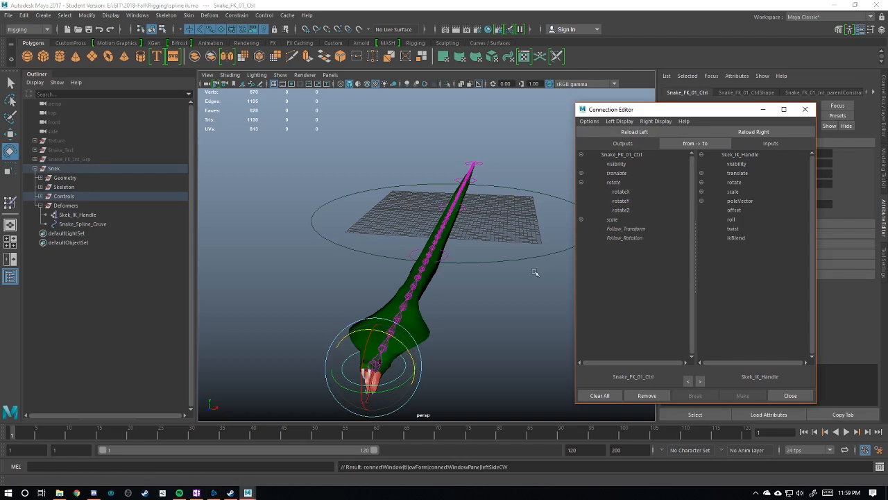
drag(667, 109, 547, 125)
Test-rotate Snake_FK_01_Ctrl to check which rotation channel drives the twist, and undo the rotations.
click(884, 100)
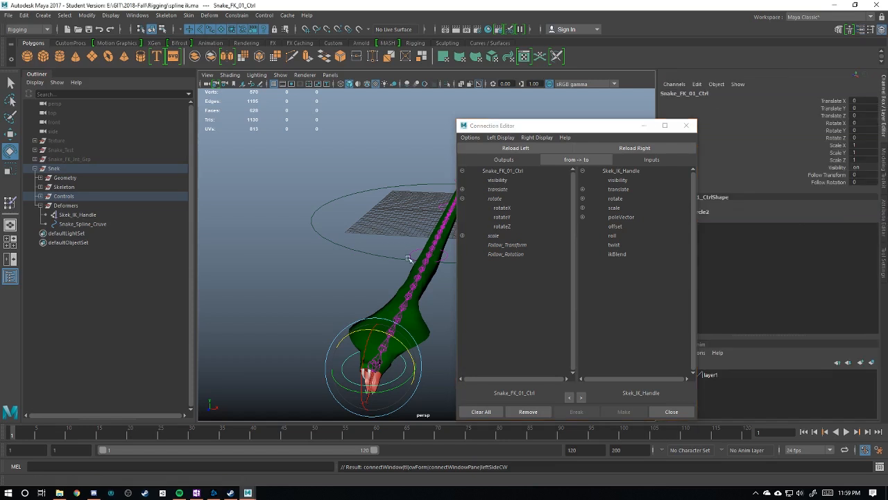
mouse_move(395, 284)
alt+mouse_down()
mouse_move(430, 287)
mouse_move(395, 285)
alt+mouse_up()
alt+middle_drag(395, 286, 327, 283)
drag(344, 321, 364, 358)
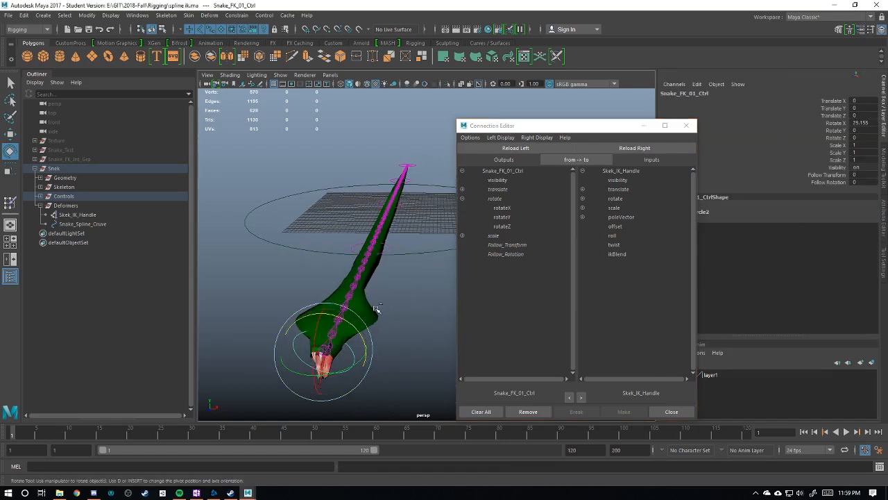
drag(349, 321, 359, 336)
key(ctrl+z)
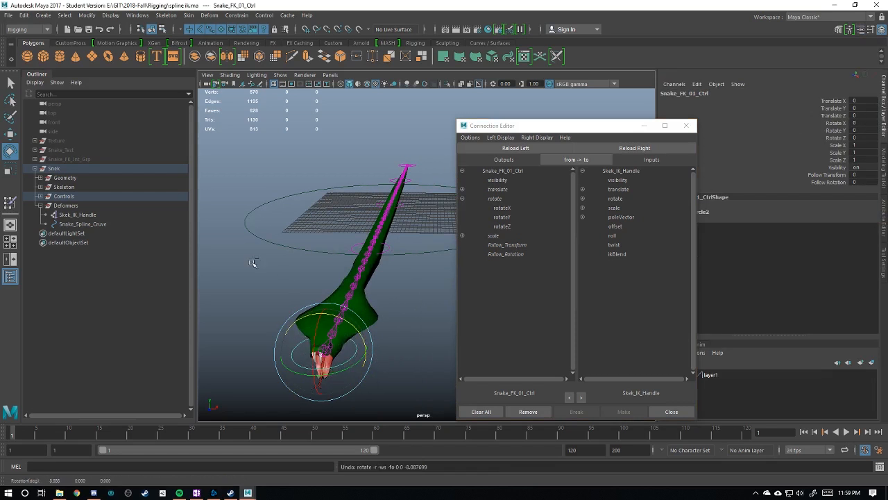
drag(253, 263, 224, 256)
mouse_move(338, 314)
mouse_down()
mouse_move(344, 326)
mouse_move(333, 319)
mouse_move(361, 337)
mouse_move(323, 297)
mouse_move(363, 405)
mouse_move(348, 303)
mouse_up()
key(ctrl+z)
Try showing the non-keyable attributes of Snake_FK_01_Ctrl in the Connection Editor, look through them, and hide them again.
click(501, 209)
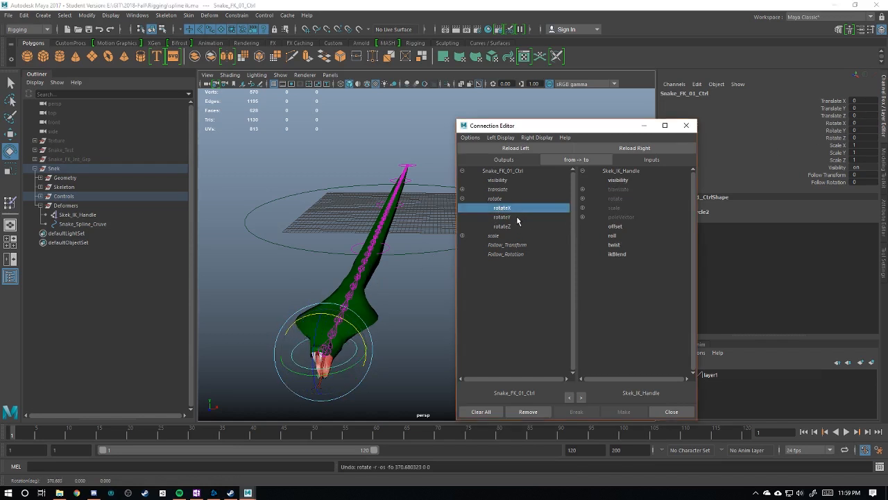
drag(588, 131, 534, 108)
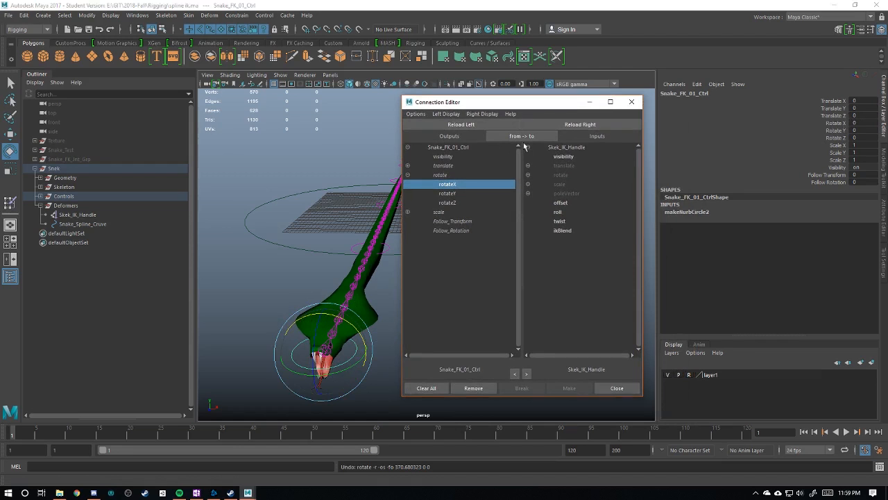
click(457, 114)
click(448, 169)
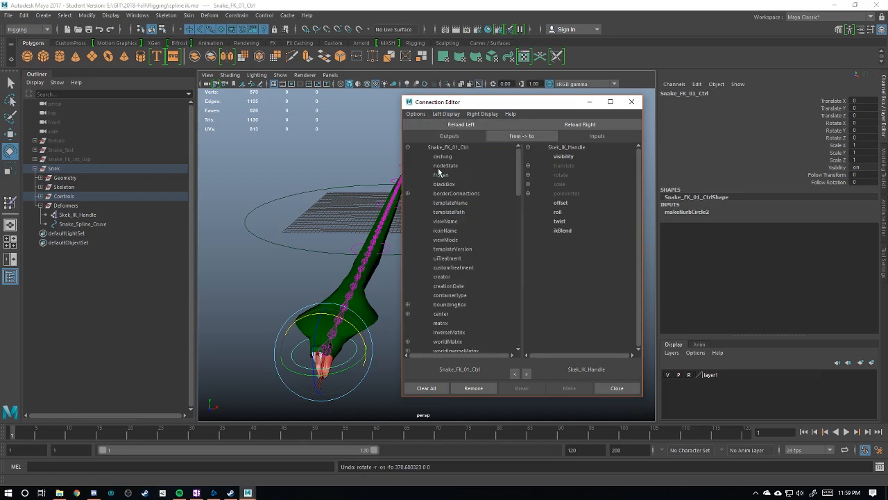
scroll(441, 167, down, 10)
scroll(439, 165, up, 10)
click(446, 113)
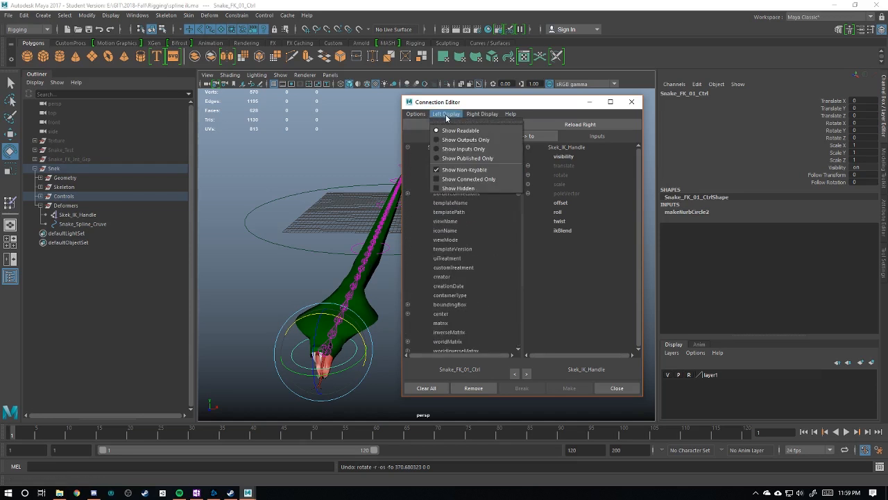
click(476, 173)
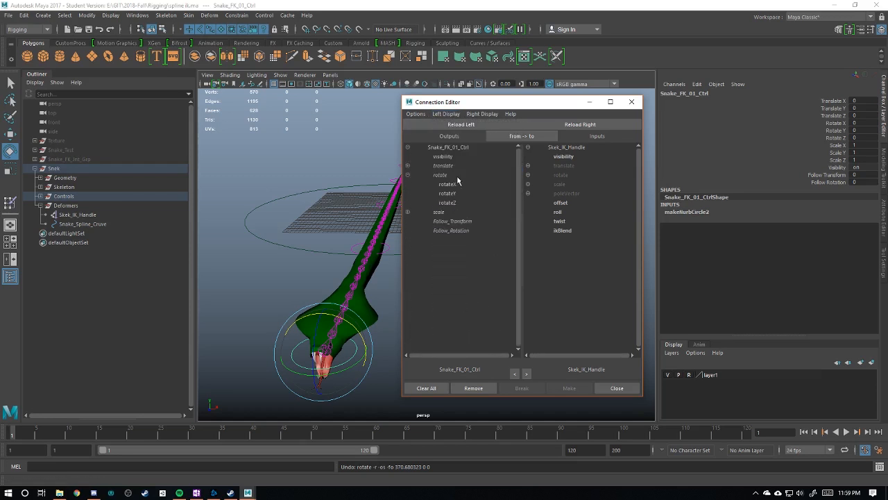
click(446, 114)
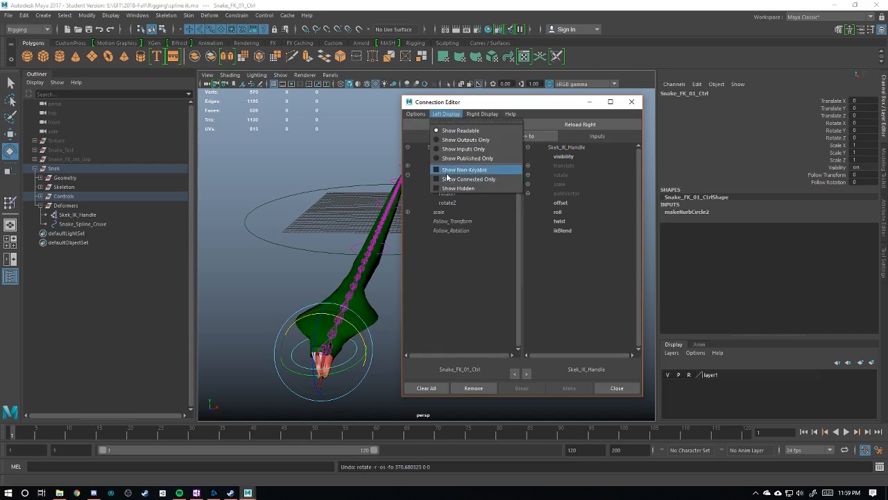
click(462, 261)
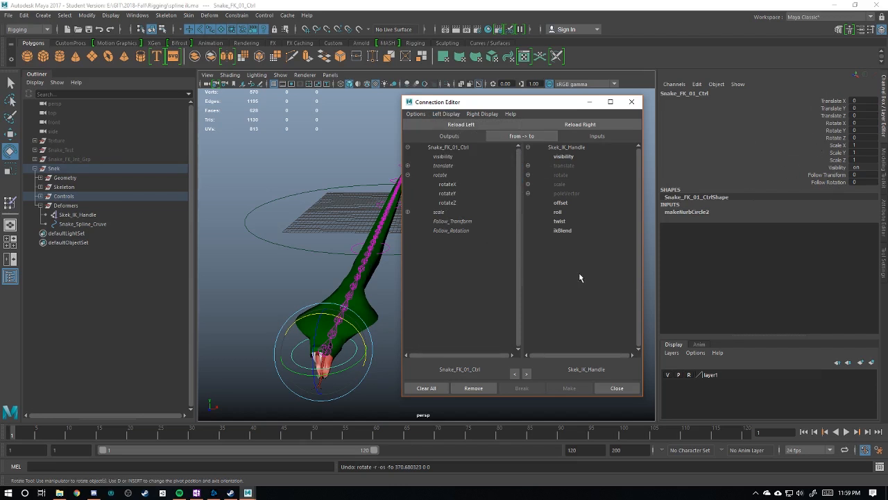
Show the non-keyable attributes of Skek_IK_Handle in the Connection Editor and expand dTwistStartEnd.
click(482, 114)
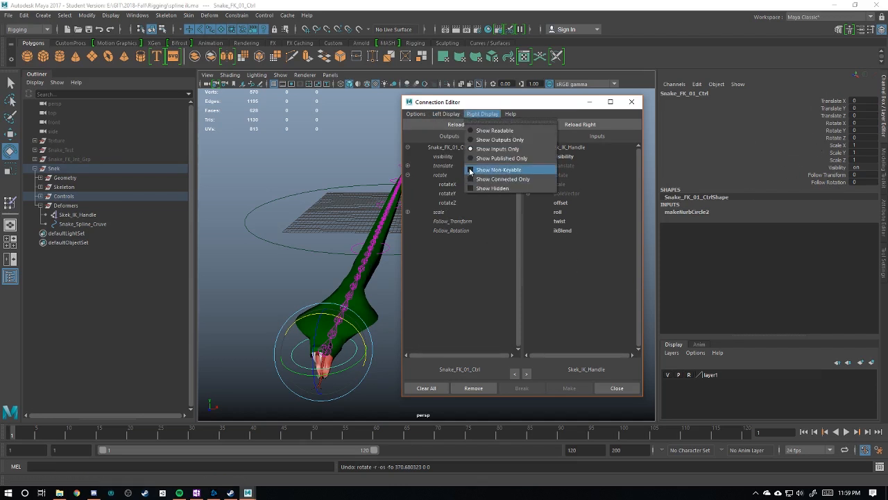
click(545, 169)
drag(641, 163, 643, 323)
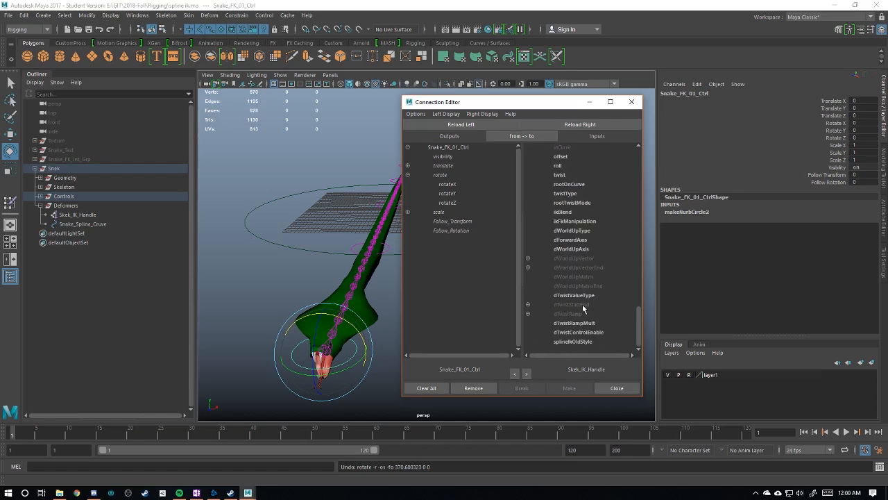
click(527, 304)
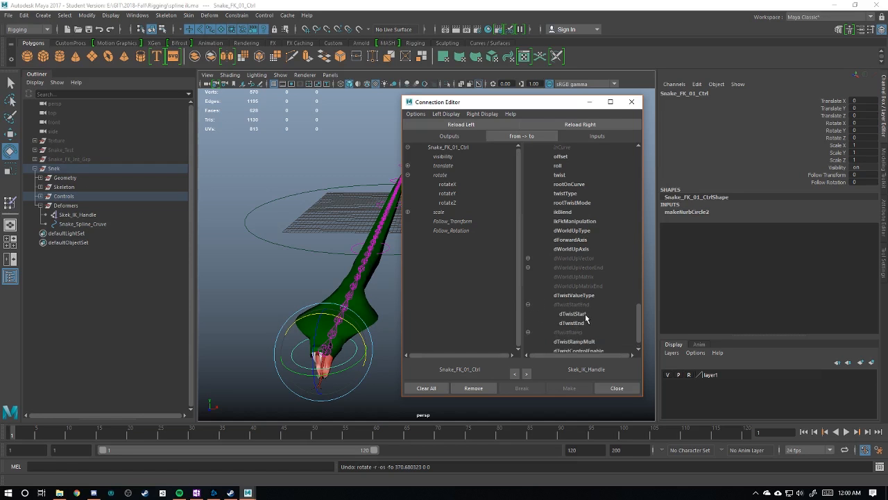
Connect rotateX of Snake_FK_01_Ctrl to dTwistStart of Skek_IK_Handle and select the IK handle.
click(447, 186)
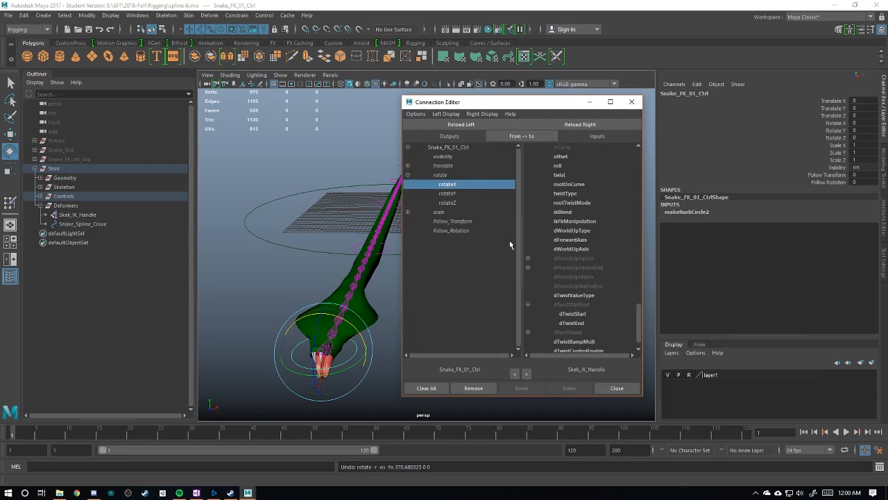
click(576, 314)
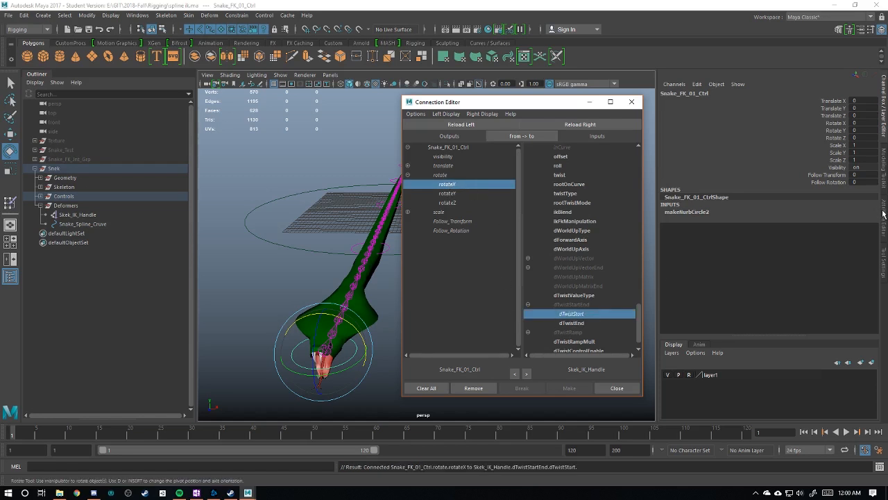
click(104, 215)
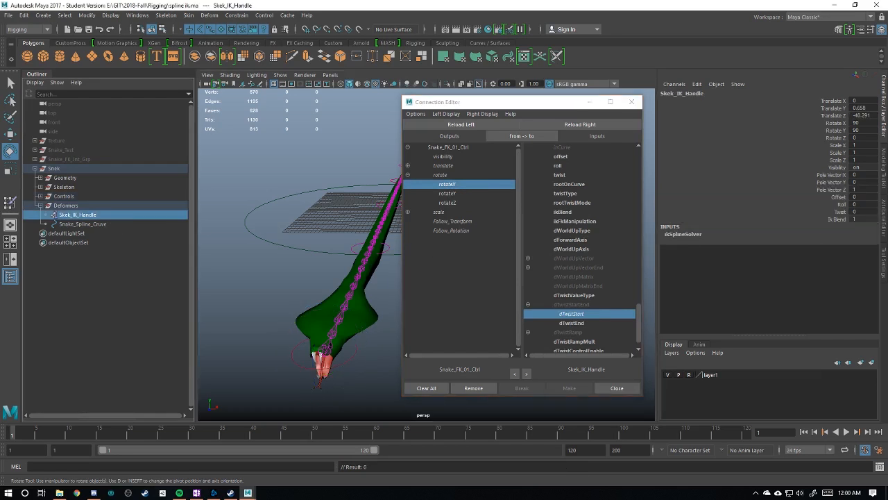
Show the attributes of Skek_IK_Handle, test the start twist by rotating Snake_FK_01_Ctrl in X, and undo the rotation.
click(885, 219)
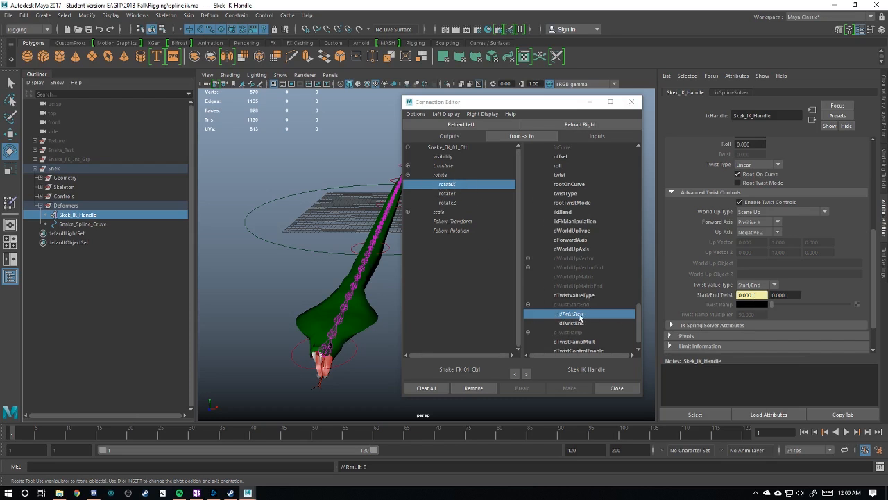
click(354, 352)
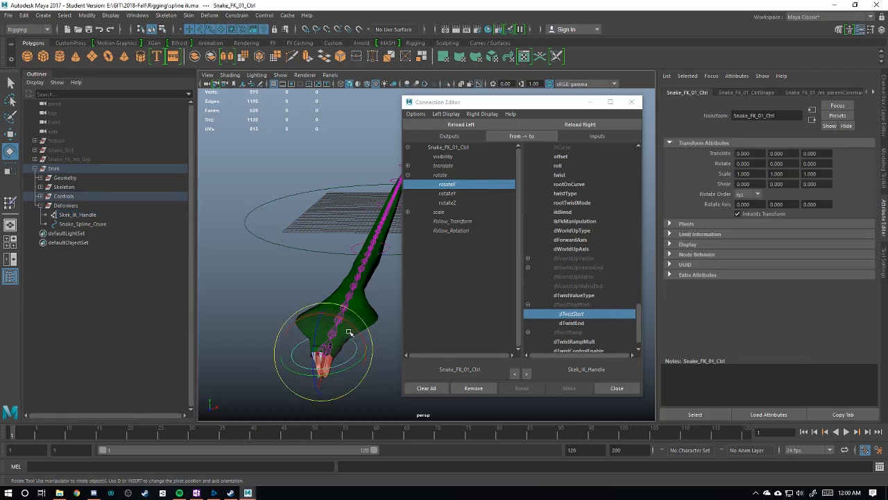
drag(352, 353, 354, 252)
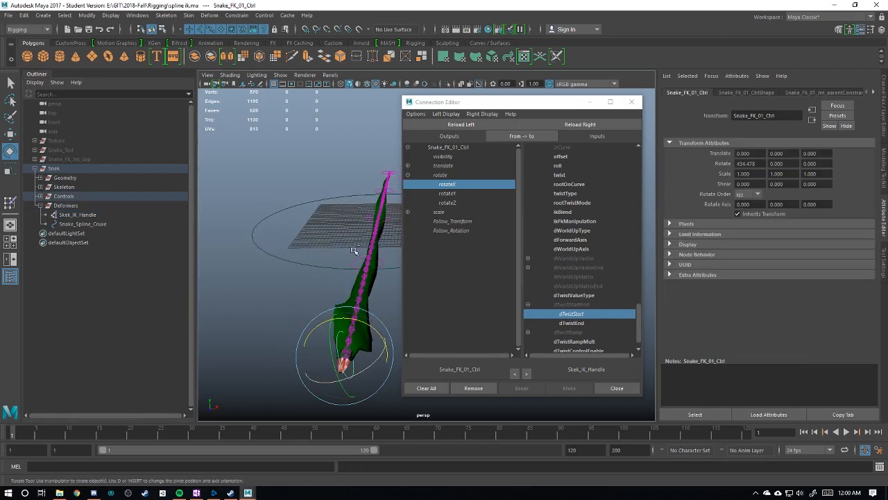
key(ctrl+z)
Load Snake_FK_05_Ctrl as the source in the Connection Editor and connect its rotateX to dTwistEnd of Skek_IK_Handle.
alt+drag(331, 280, 305, 272)
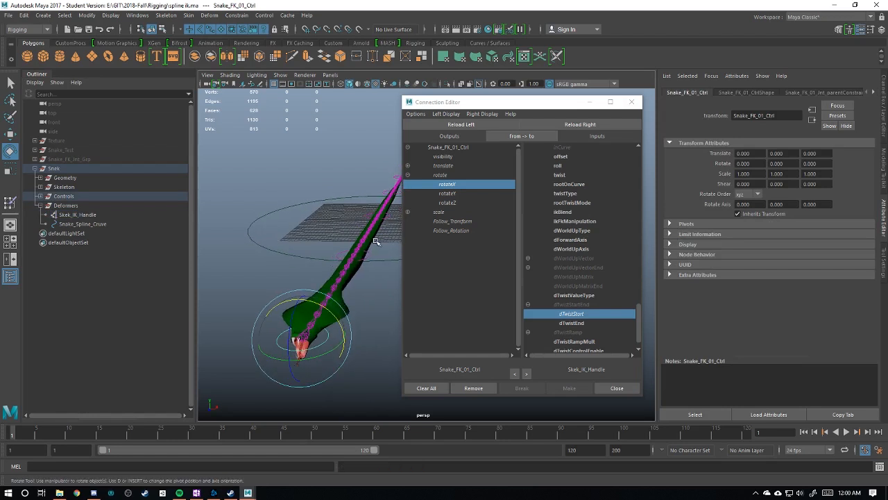
alt+middle_drag(380, 177, 355, 203)
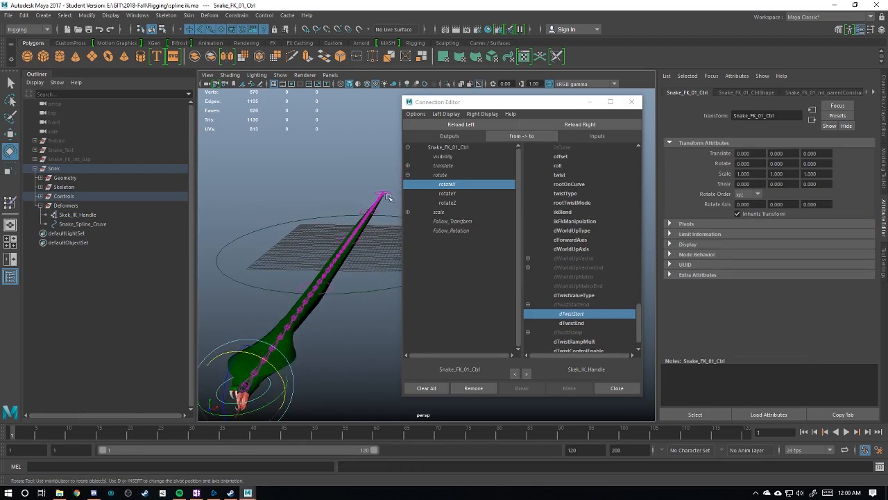
click(390, 194)
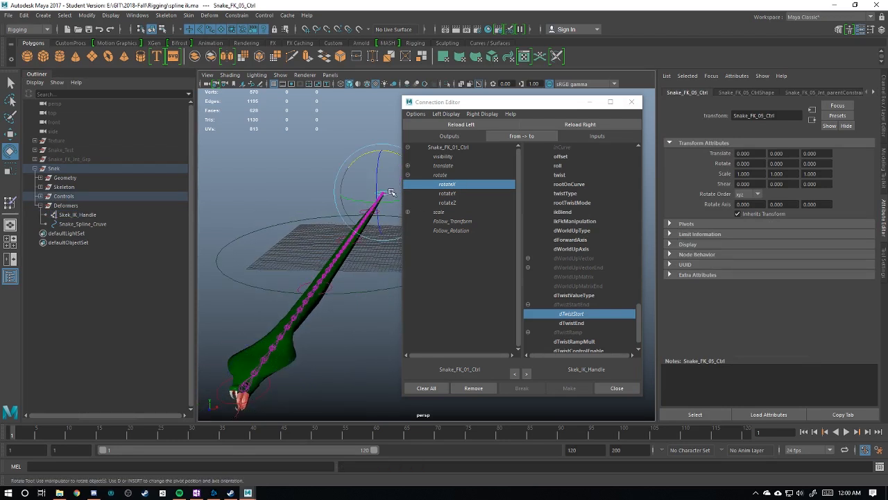
click(461, 124)
click(408, 175)
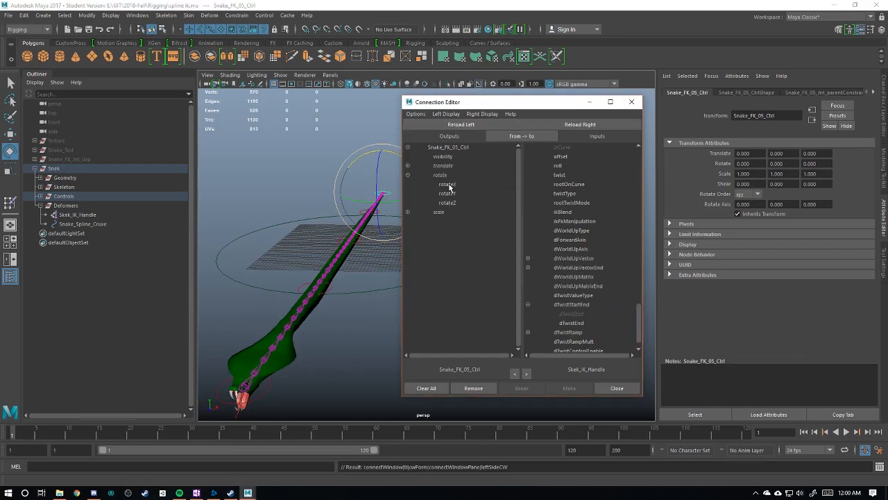
click(449, 185)
click(570, 324)
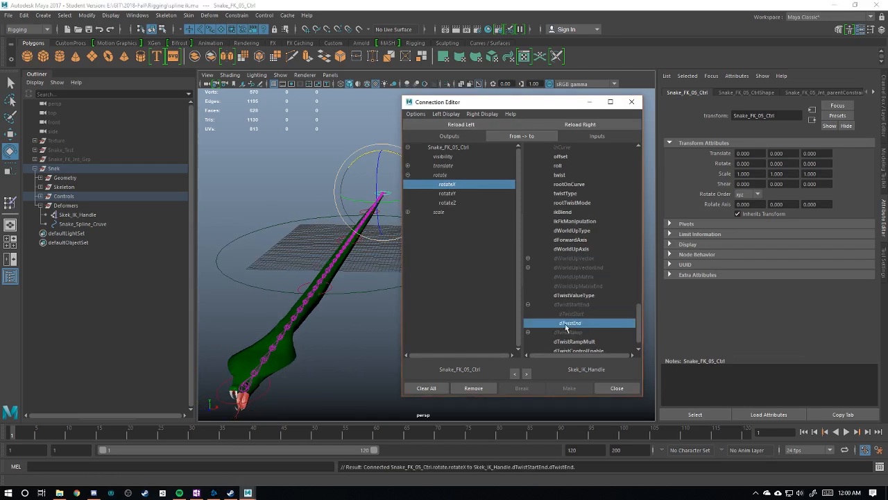
Test the end twist by rotating Snake_FK_05_Ctrl in X, undo the rotation, and hide the Skeleton group.
mouse_move(395, 157)
mouse_down()
mouse_move(344, 153)
mouse_move(449, 230)
mouse_move(335, 213)
mouse_move(410, 147)
mouse_up()
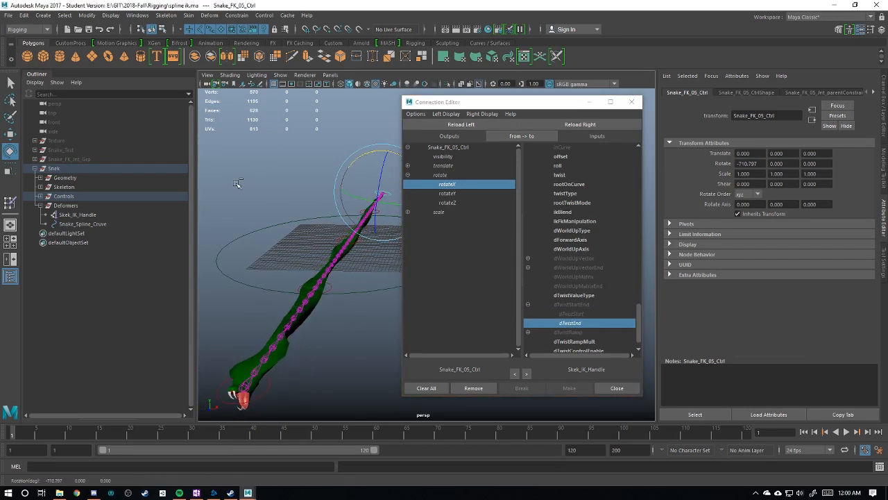
key(ctrl+z)
click(69, 189)
key(h)
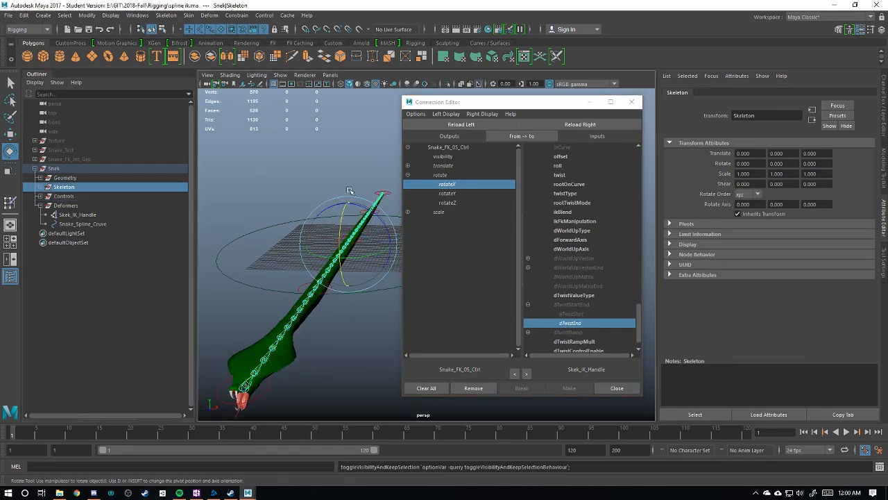
Twist Snake_FK_05_Ctrl in X again with the skeleton hidden, undo it, and close the Connection Editor.
click(390, 192)
drag(397, 157, 419, 201)
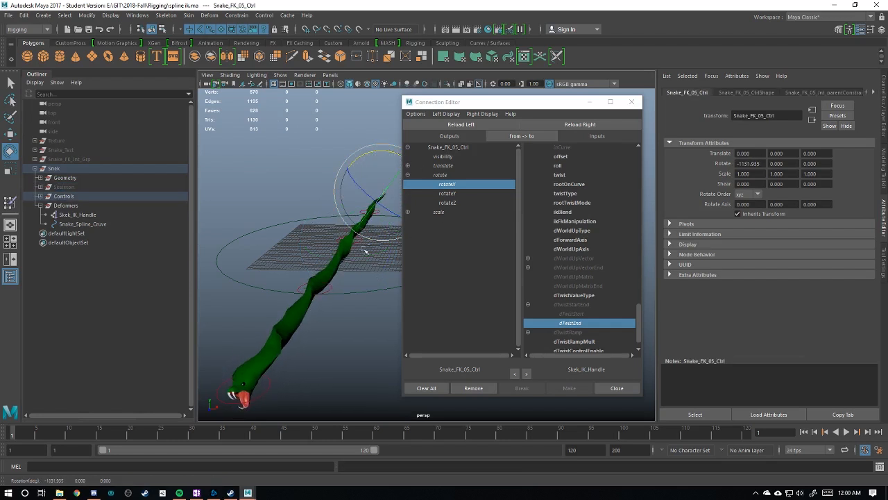
key(ctrl+z)
click(617, 388)
Test-rotate Snake_FK_01_Ctrl in X several times to check how the head and body twist, undoing each rotation.
alt+drag(421, 350, 481, 226)
click(376, 334)
key(f)
scroll(419, 311, down, 3)
alt+drag(487, 229, 522, 236)
alt+middle_drag(522, 236, 525, 256)
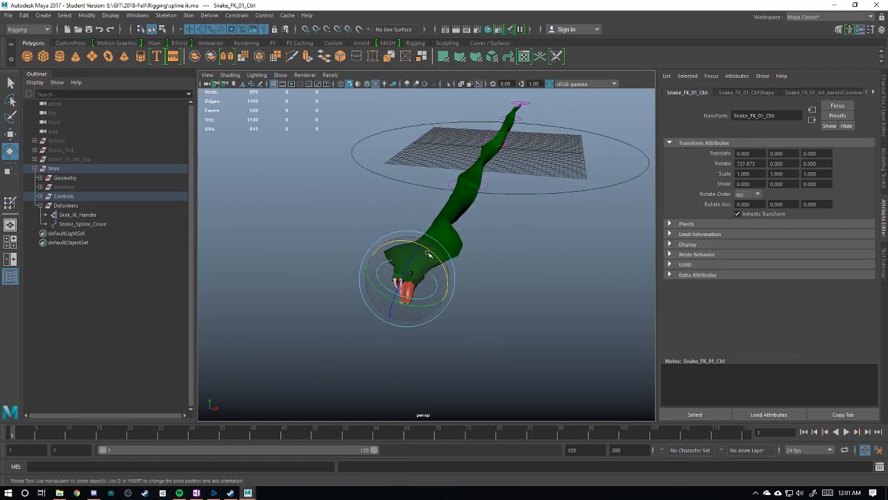
drag(432, 252, 362, 228)
key(ctrl+z)
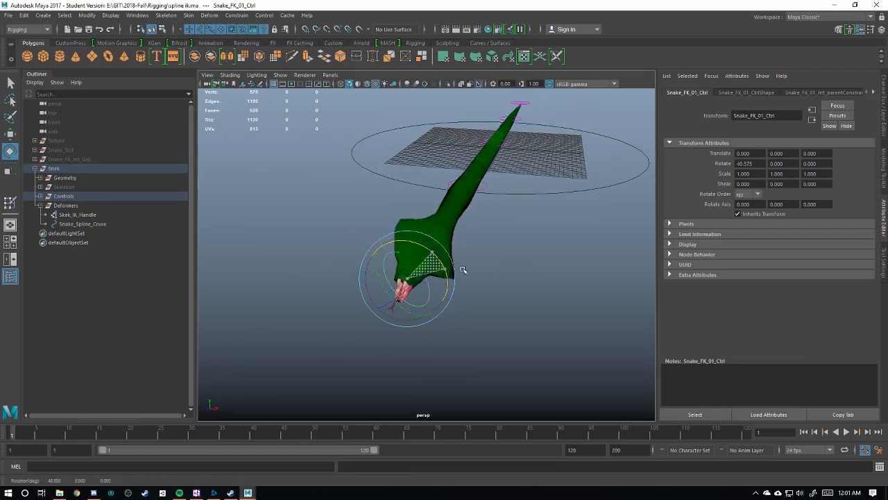
key(shift+z)
key(ctrl+z)
key(ctrl+z)
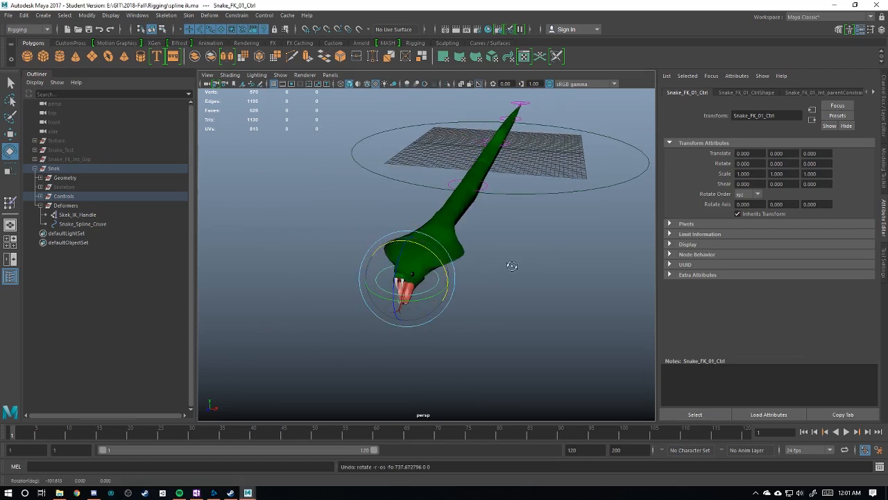
alt+drag(513, 266, 476, 263)
drag(418, 244, 452, 243)
key(ctrl+z)
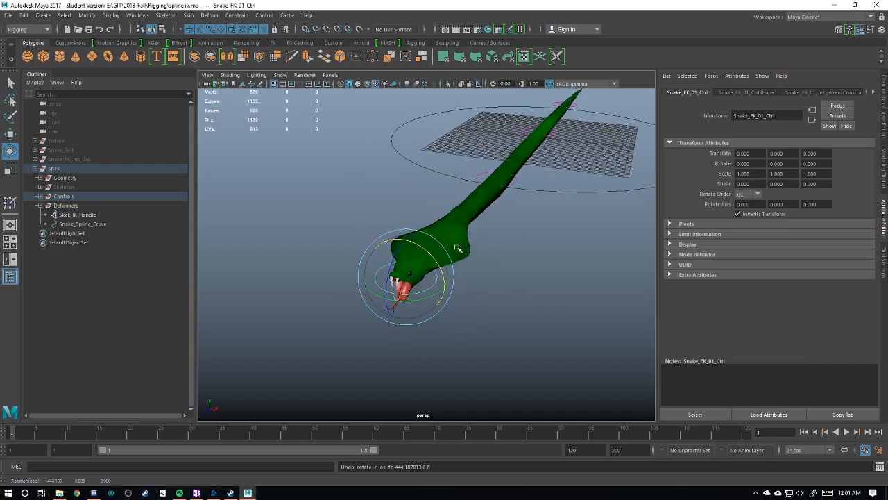
alt+drag(478, 269, 458, 267)
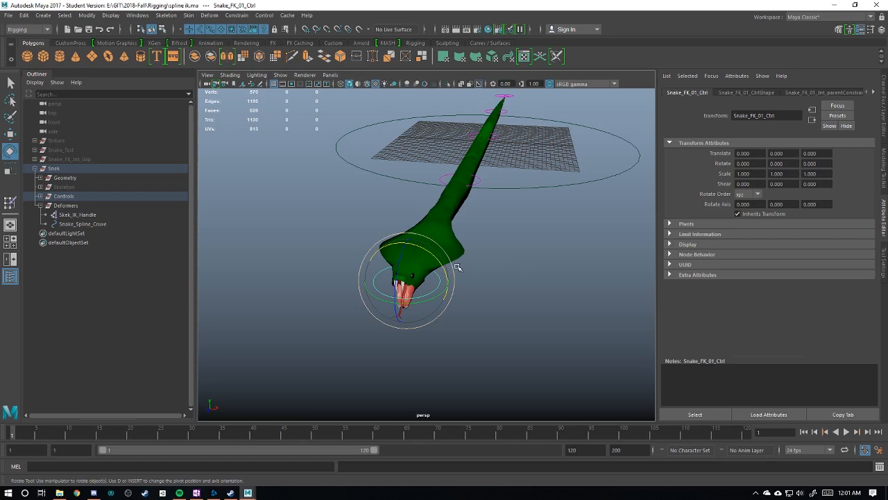
Take layer1 out of reference display, select Snake_Geo, and open the Paint Skin Weights tool with its settings.
click(443, 227)
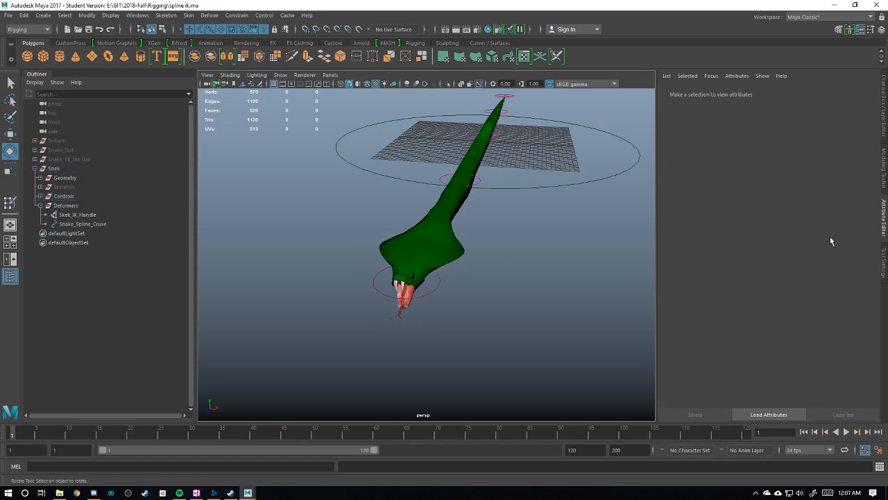
click(883, 101)
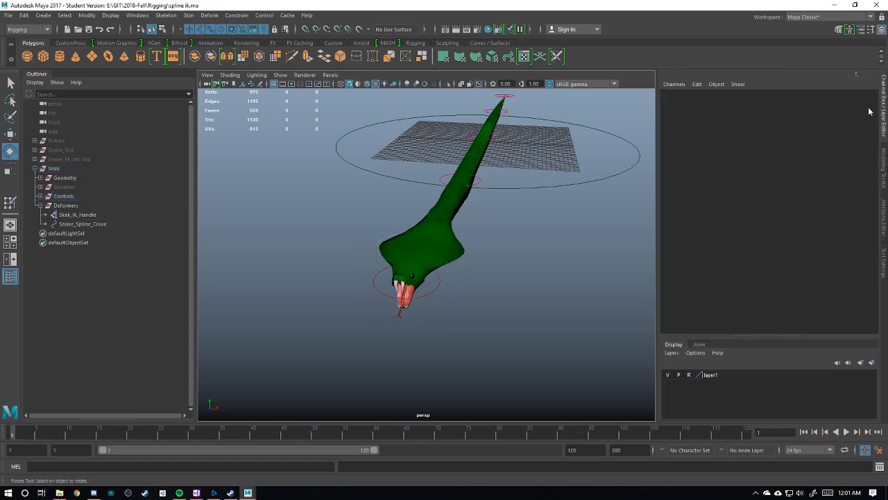
click(466, 243)
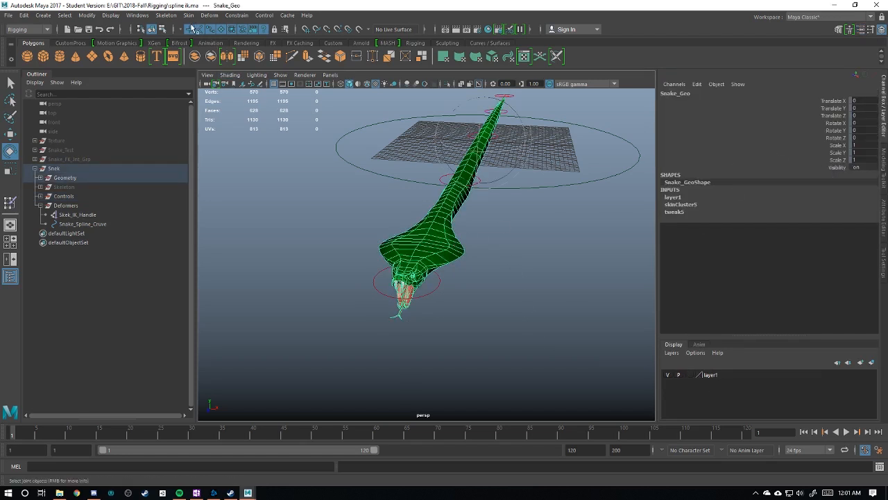
click(147, 17)
mouse_move(157, 18)
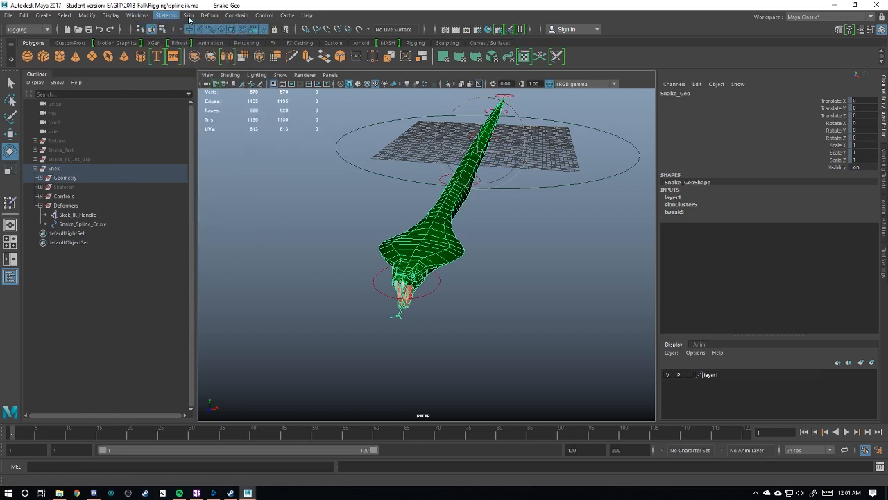
click(189, 16)
click(206, 82)
alt+drag(350, 200, 396, 282)
click(883, 261)
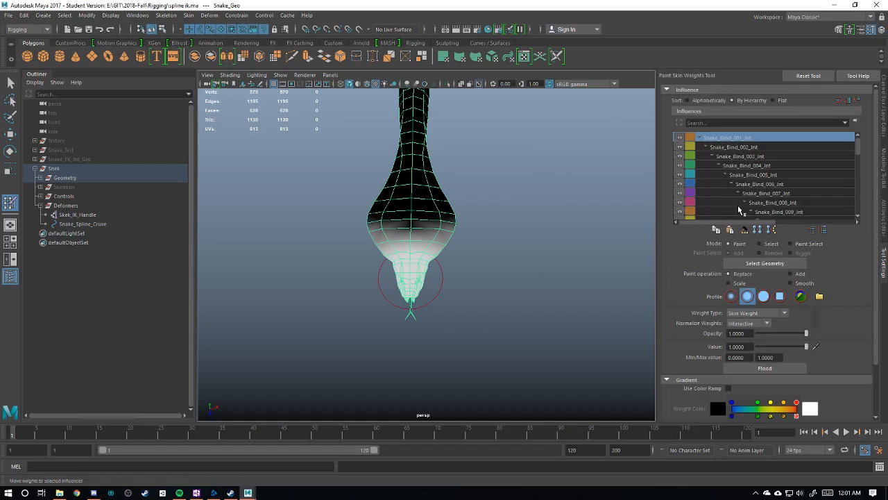
Flood the vertices from the widest part of the snake's head forward with a Replace weight of 1 for Snake_Bind_002_Jnt.
click(734, 147)
right_click(370, 228)
mouse_move(370, 228)
right_down()
mouse_move(351, 225)
mouse_move(382, 215)
mouse_move(362, 214)
right_up()
key(q)
click(363, 252)
click(395, 215)
alt+drag(360, 222, 346, 234)
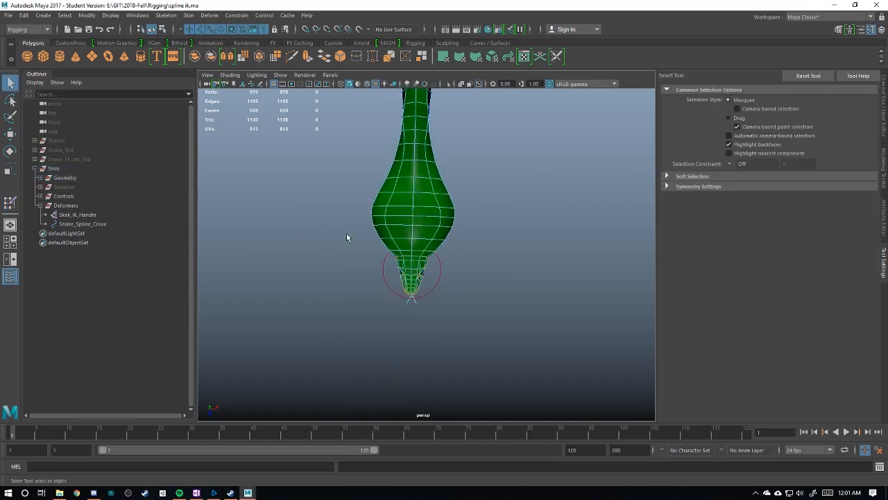
drag(465, 310, 370, 216)
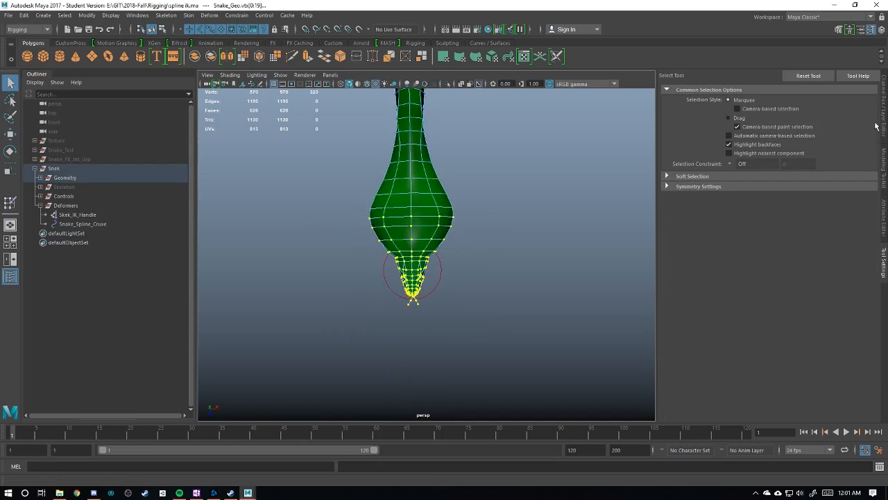
key(y)
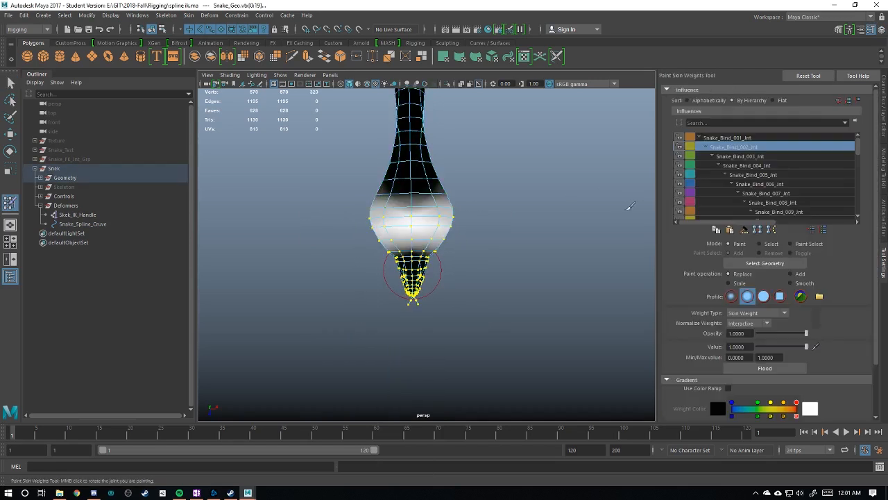
click(765, 368)
alt+drag(488, 307, 396, 258)
key(q)
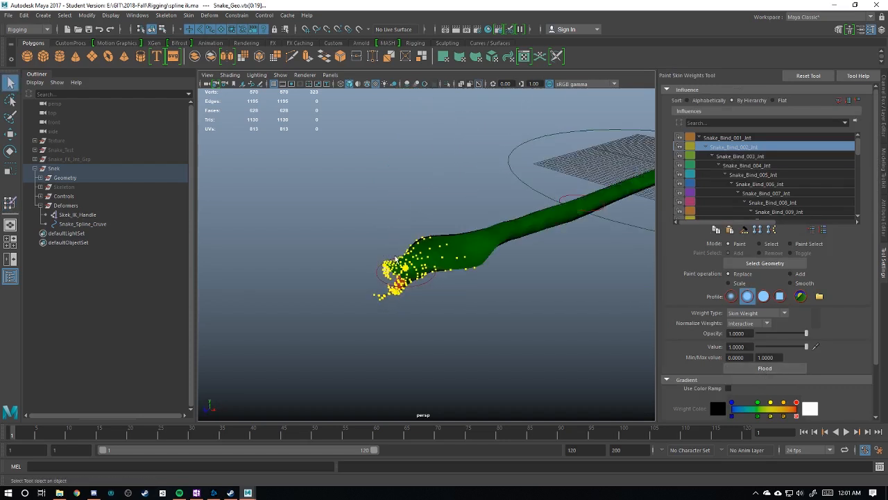
Test-rotate Snake_FK_01_Ctrl to check the new head weights, undo the rotation, and deselect the control.
click(421, 283)
key(e)
alt+drag(423, 286, 464, 289)
mouse_move(437, 257)
mouse_down()
mouse_move(381, 322)
mouse_move(385, 245)
mouse_move(428, 241)
mouse_move(340, 256)
mouse_move(452, 240)
mouse_move(387, 246)
mouse_move(322, 283)
mouse_move(429, 248)
mouse_up()
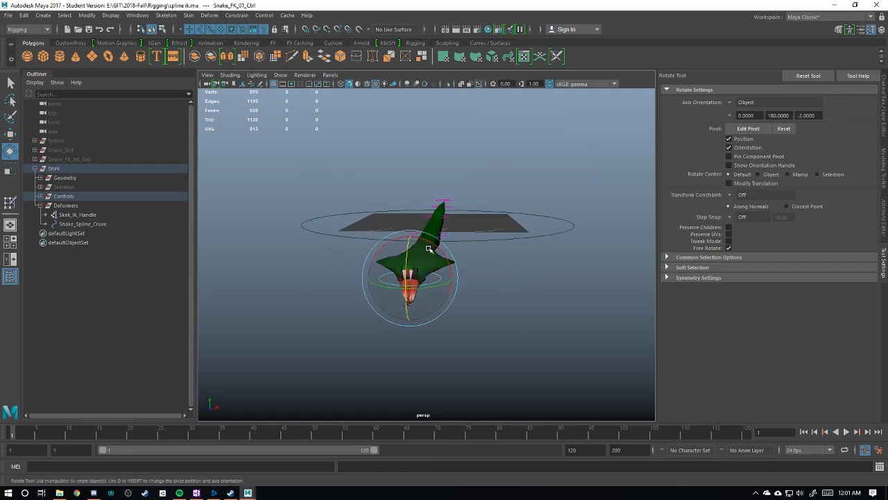
click(538, 275)
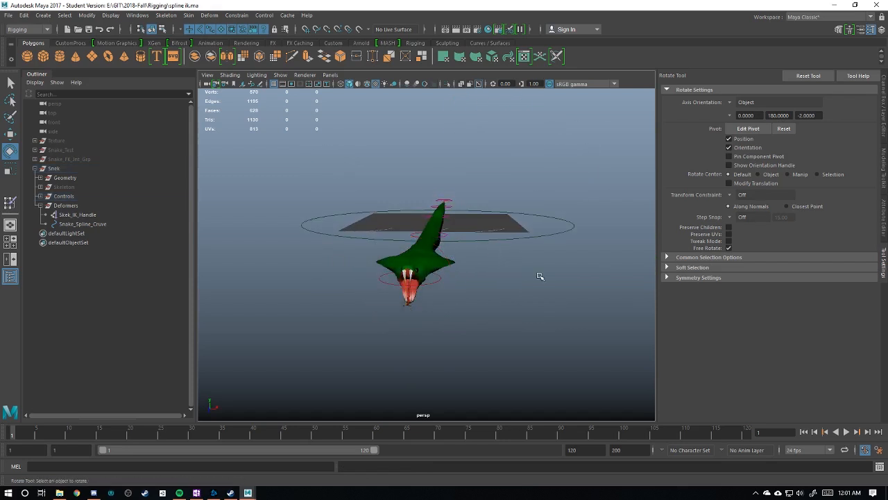
Twist Snake_FK_01_Ctrl in X while viewing the snake from the side, undo it, and select Snake_FK_05_Ctrl.
alt+drag(539, 275, 413, 314)
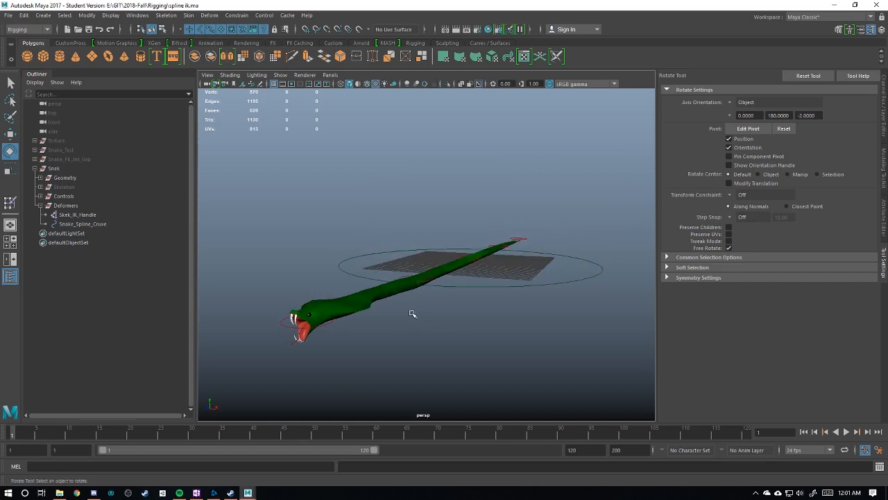
click(321, 325)
drag(341, 325, 491, 243)
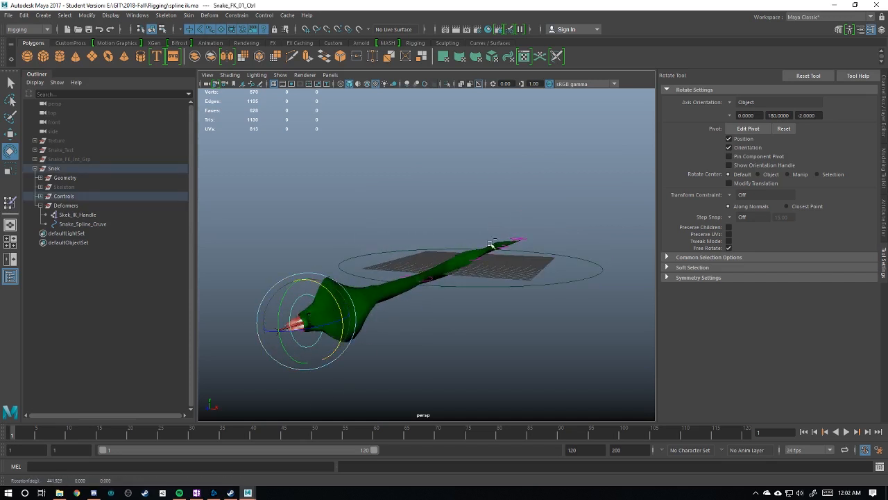
click(531, 233)
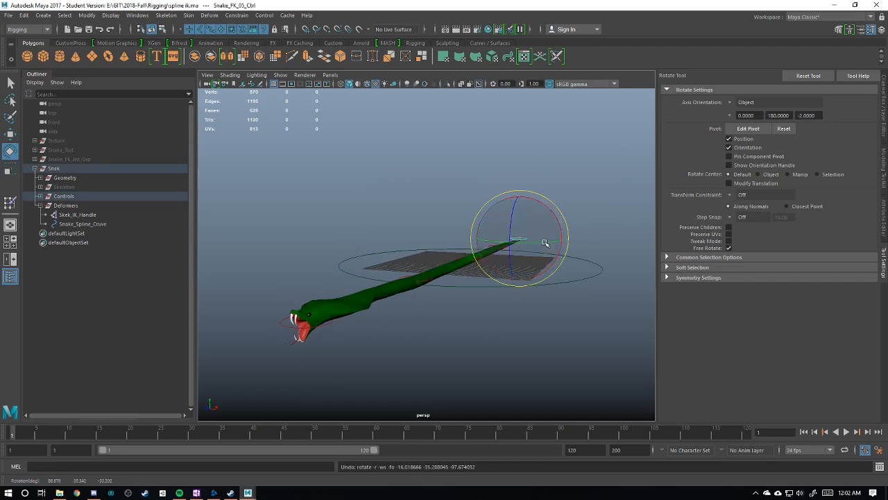